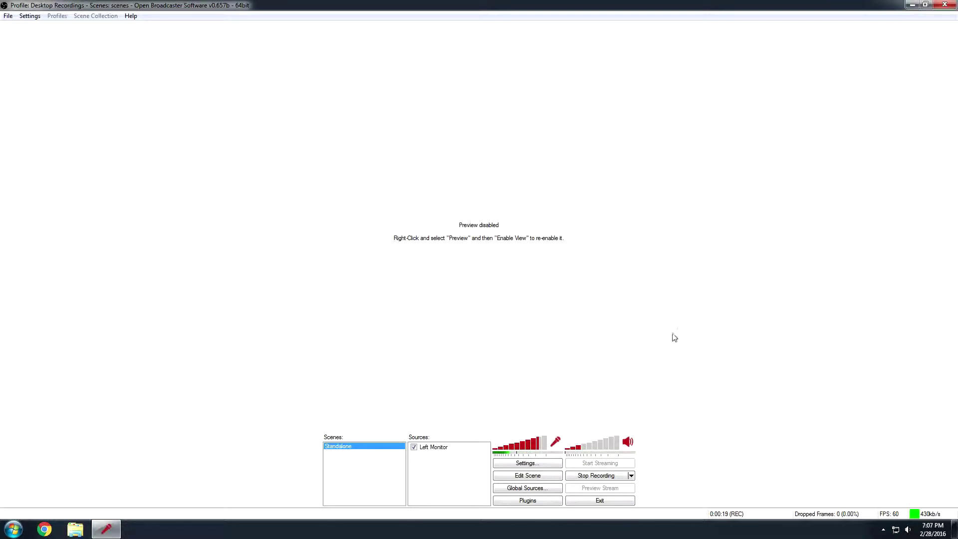
left_click(537, 462)
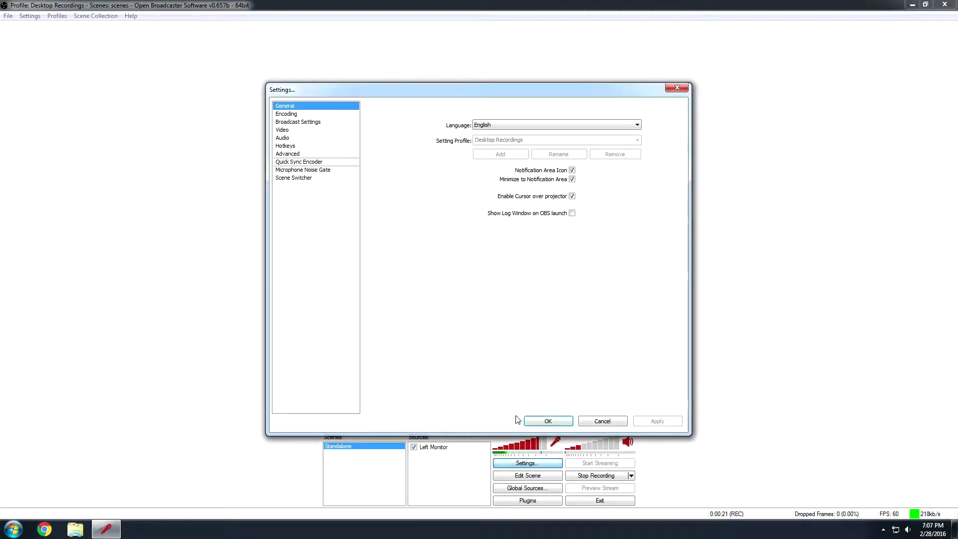
left_click(572, 179)
left_click(572, 179)
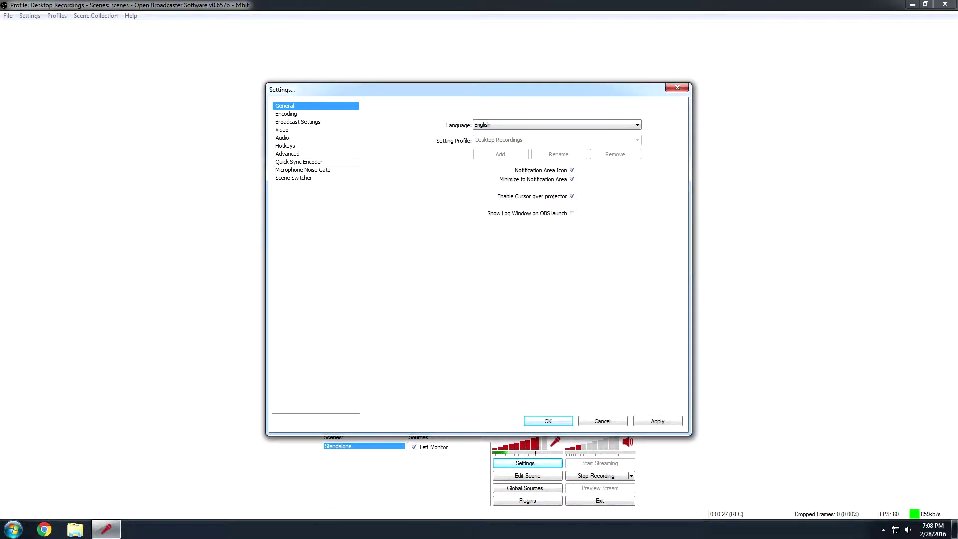
left_click(602, 420)
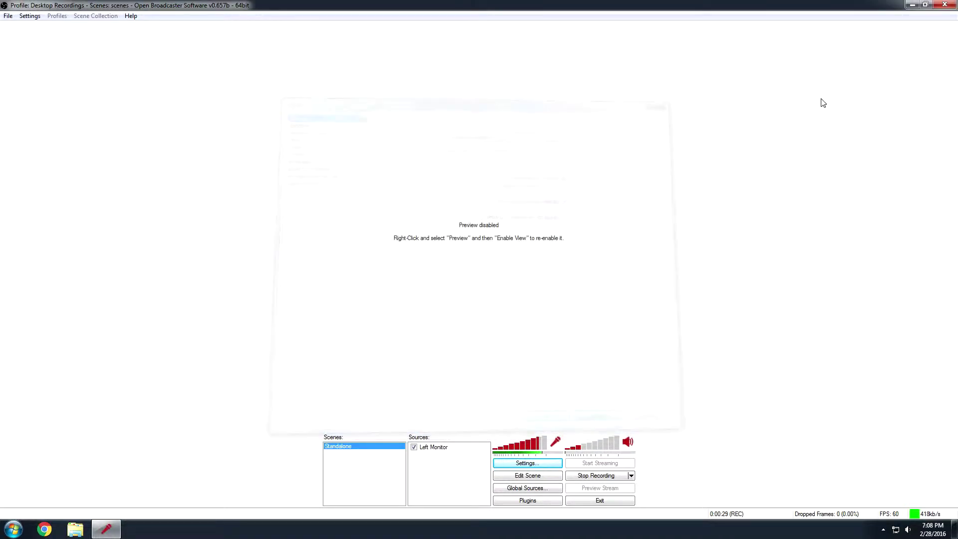
Minimize the recording program to the notification area and restore its window from there
left_click(912, 4)
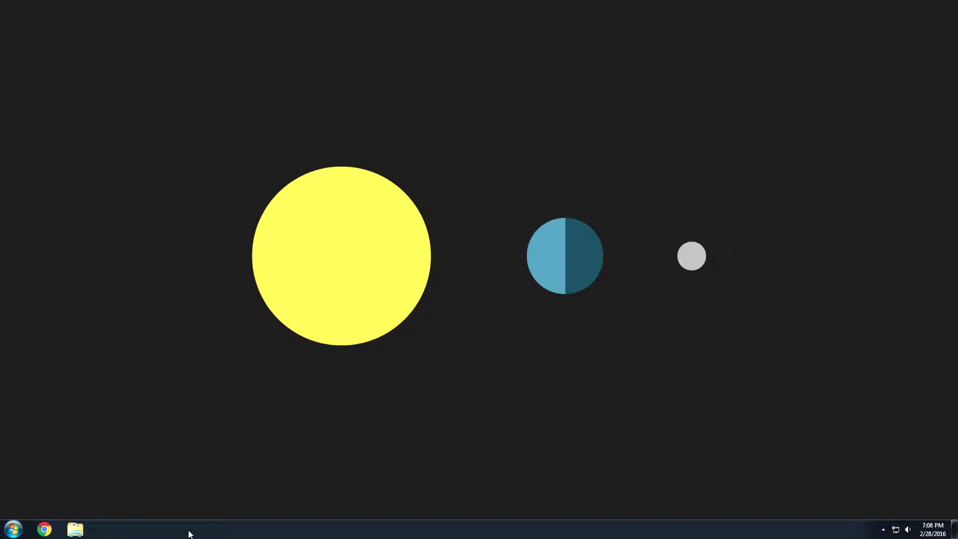
left_click(882, 530)
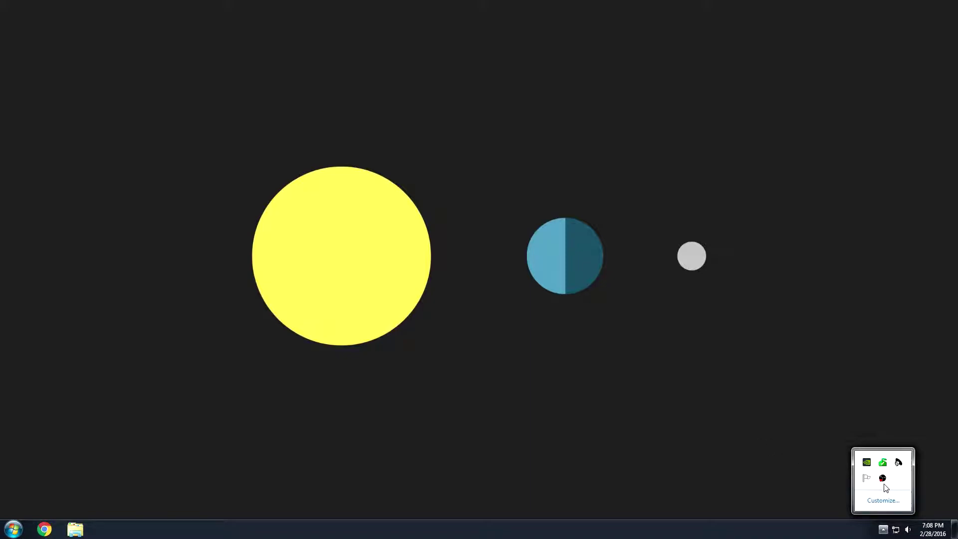
left_click(882, 478)
Apply the general settings with Minimize to Notification Area enabled
left_click(523, 465)
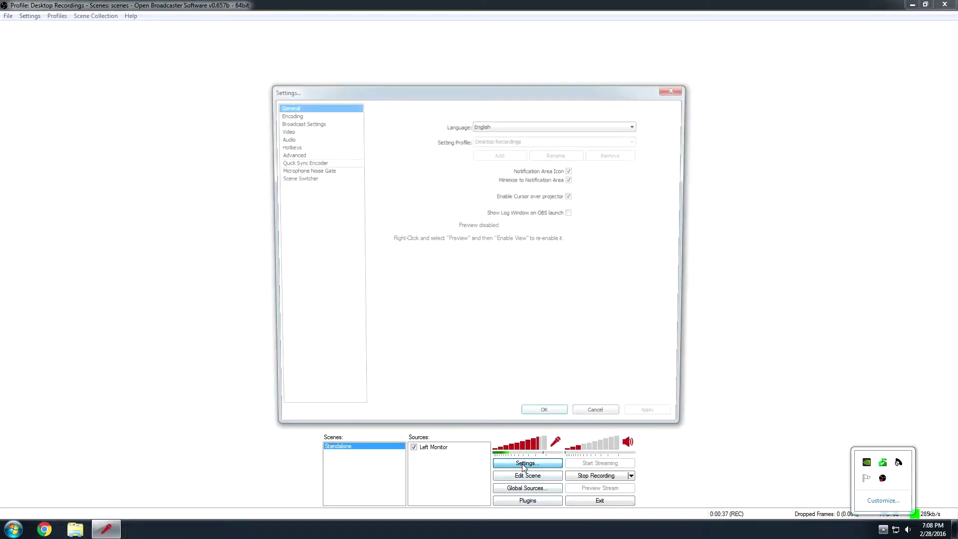
double_click(571, 179)
left_click(654, 424)
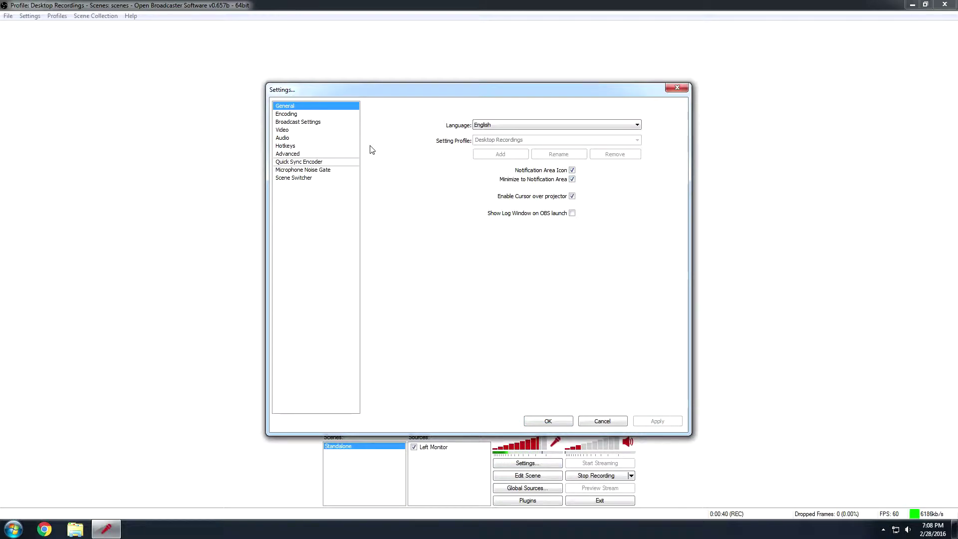
In the Encoding settings, set the x264 video Quality Balance to 10 with CBR off
left_click(286, 114)
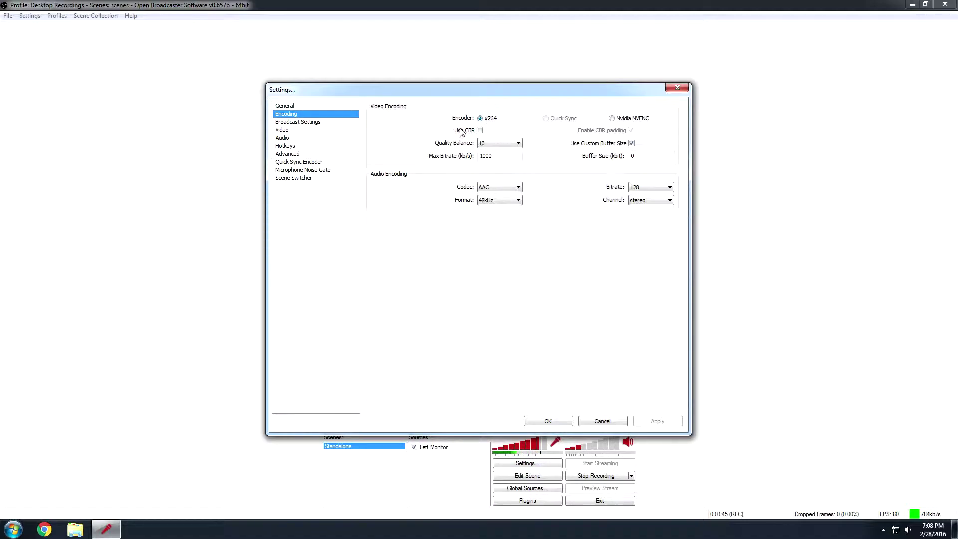
left_click(489, 144)
left_click(478, 130)
mouse_move(496, 148)
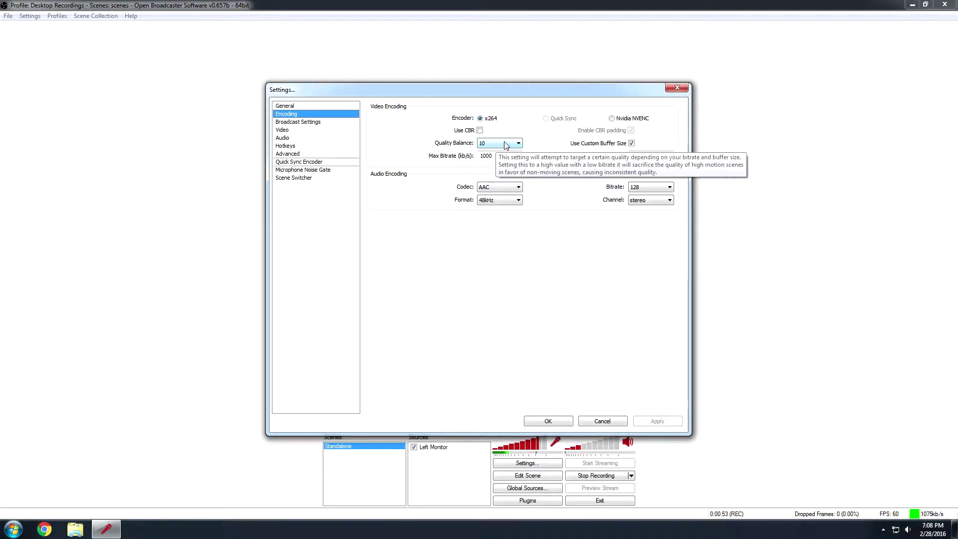
left_click(500, 144)
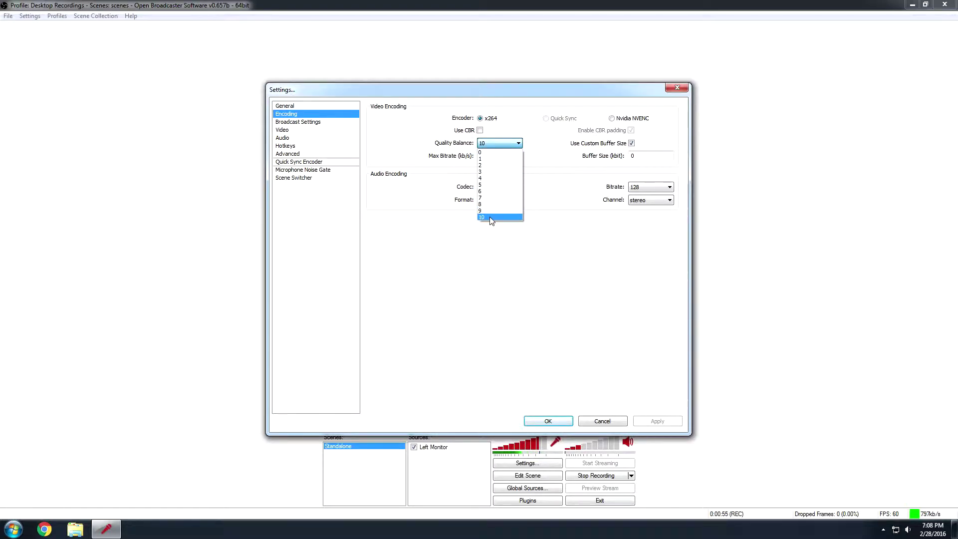
left_click(443, 95)
left_click_drag(431, 90, 420, 69)
left_click(485, 123)
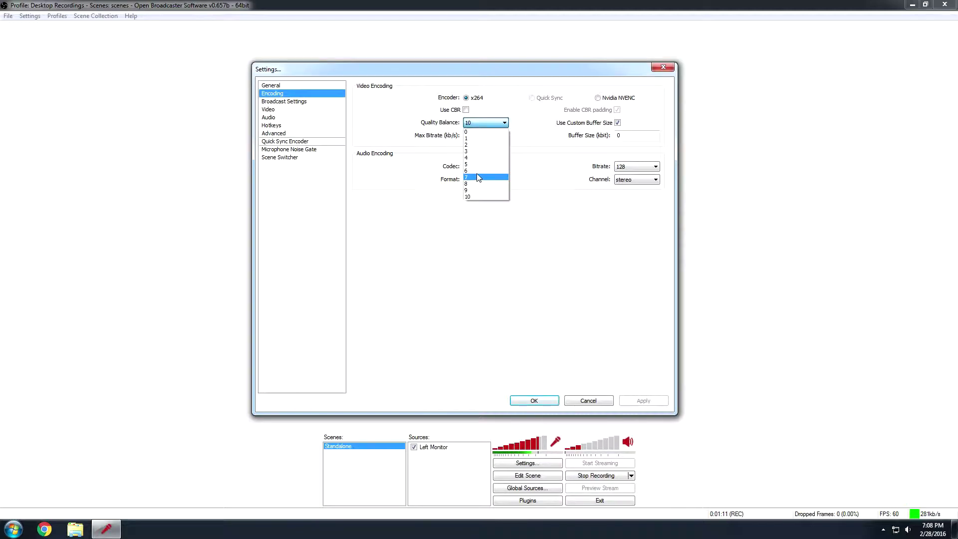
left_click(497, 263)
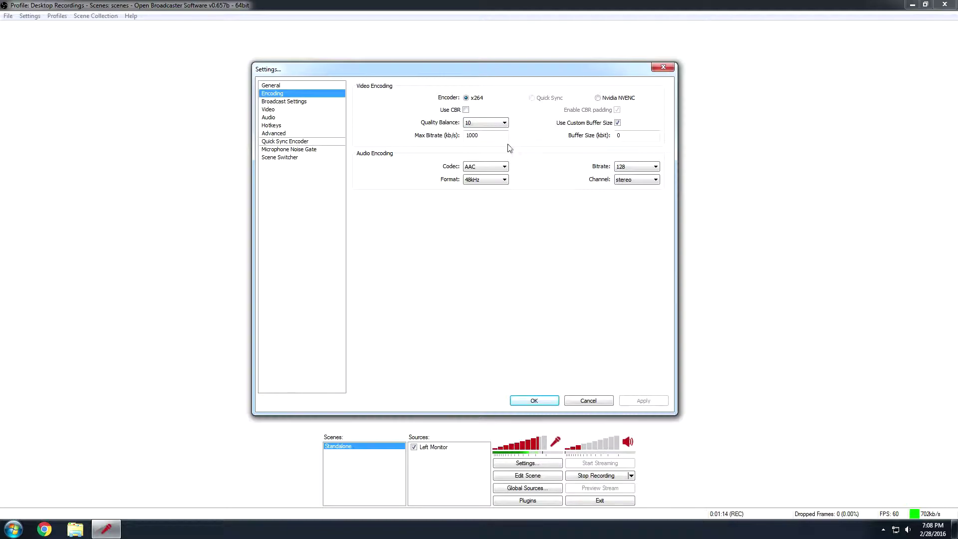
left_click(481, 125)
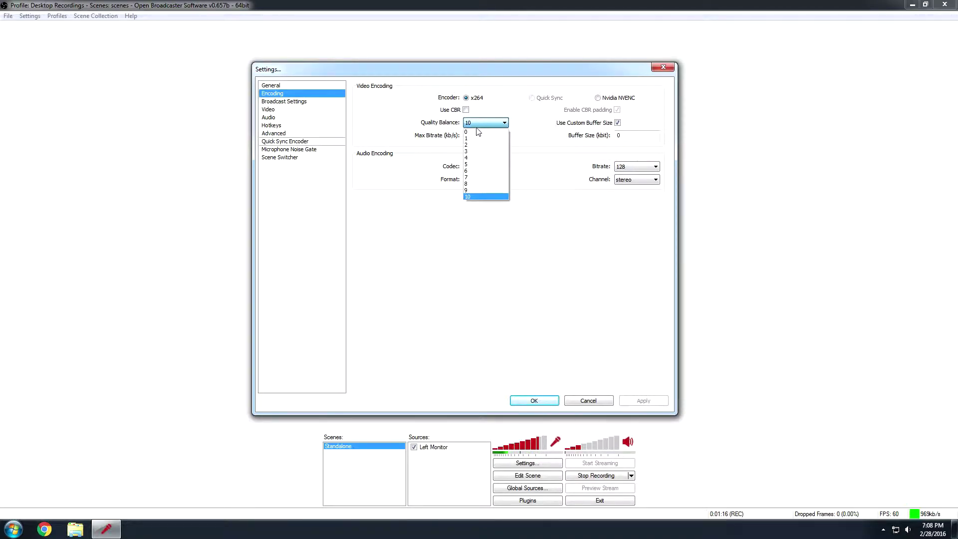
left_click(472, 197)
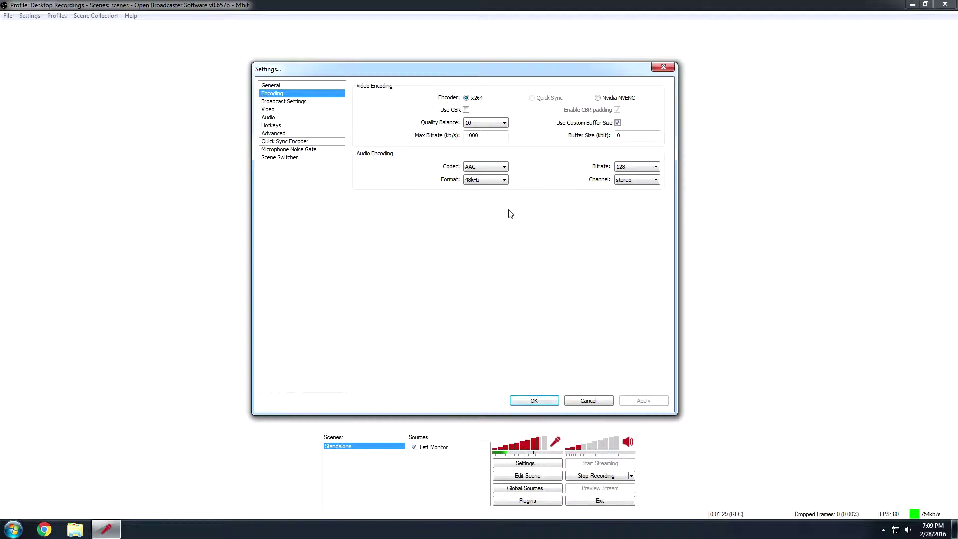
Review the max bitrate, custom buffer size option and buffer size in the video encoding settings
left_click_drag(494, 139, 460, 137)
left_click(617, 124)
left_click_drag(630, 136, 593, 135)
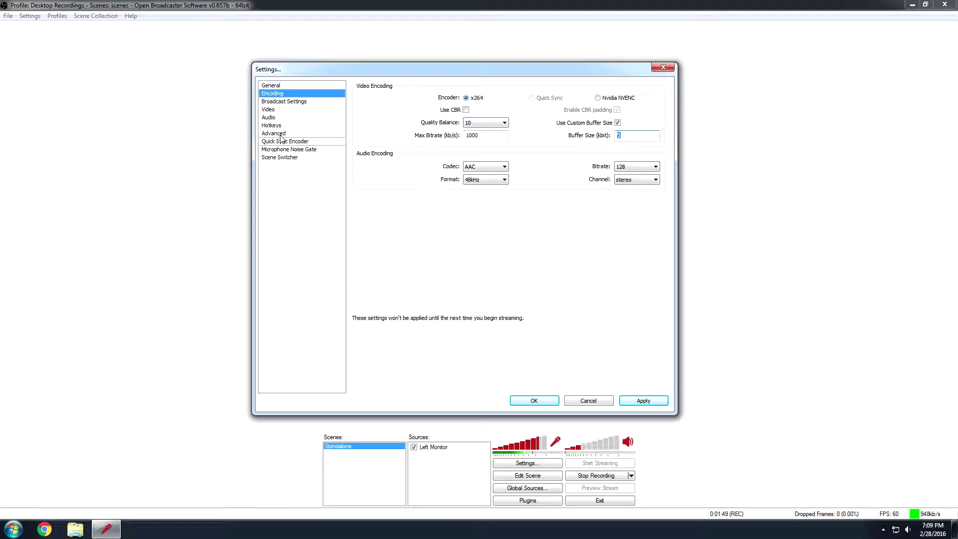
left_click_drag(495, 135, 445, 138)
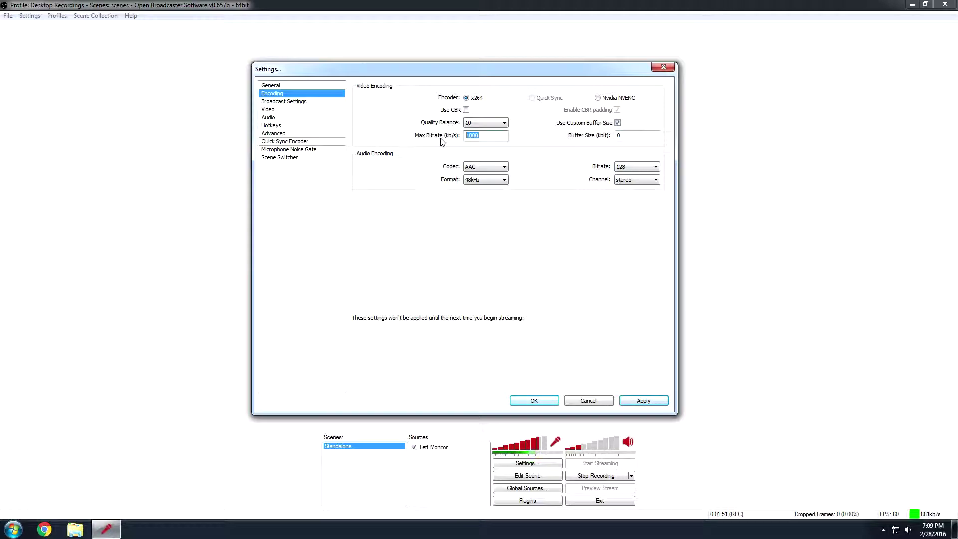
mouse_move(645, 139)
Set the audio encoding codec to AAC and the format to 48kHz
left_click(477, 169)
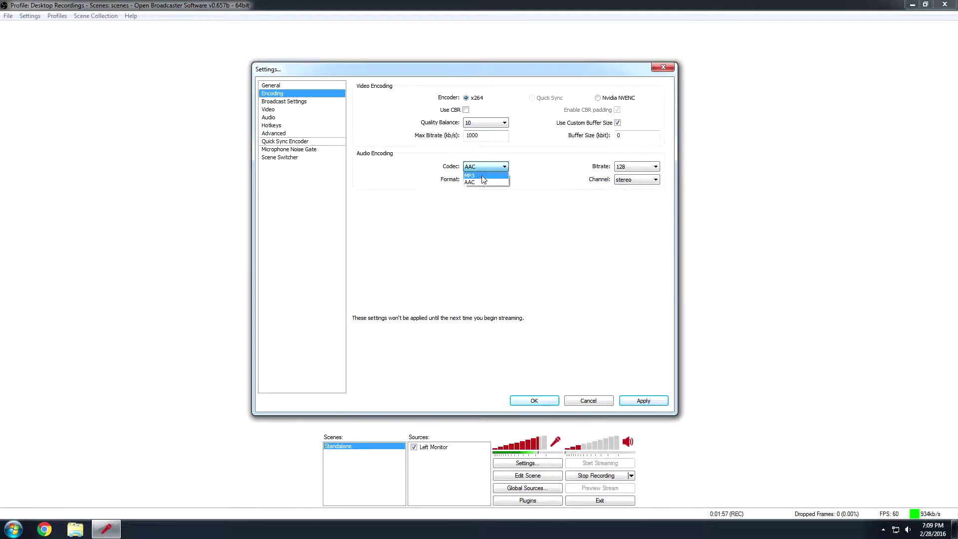
left_click(477, 182)
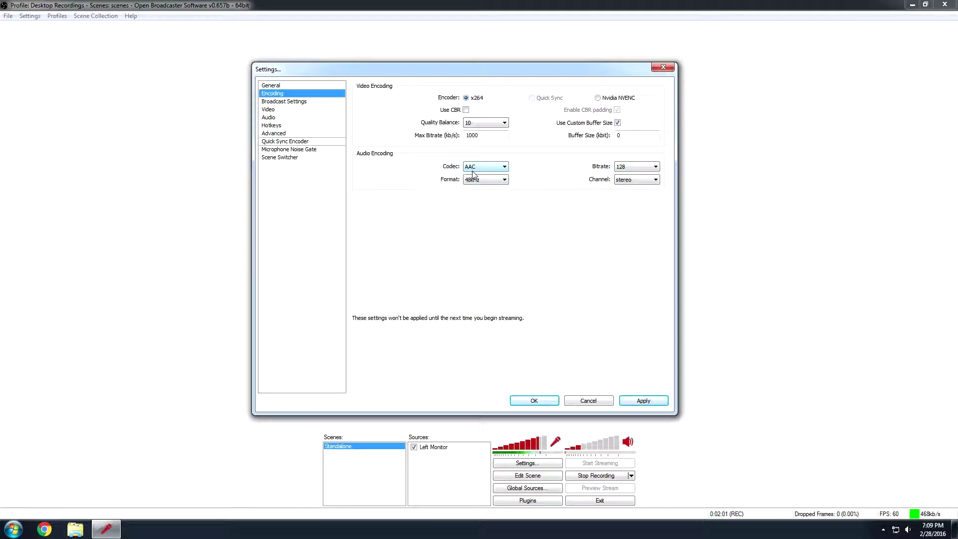
left_click(474, 180)
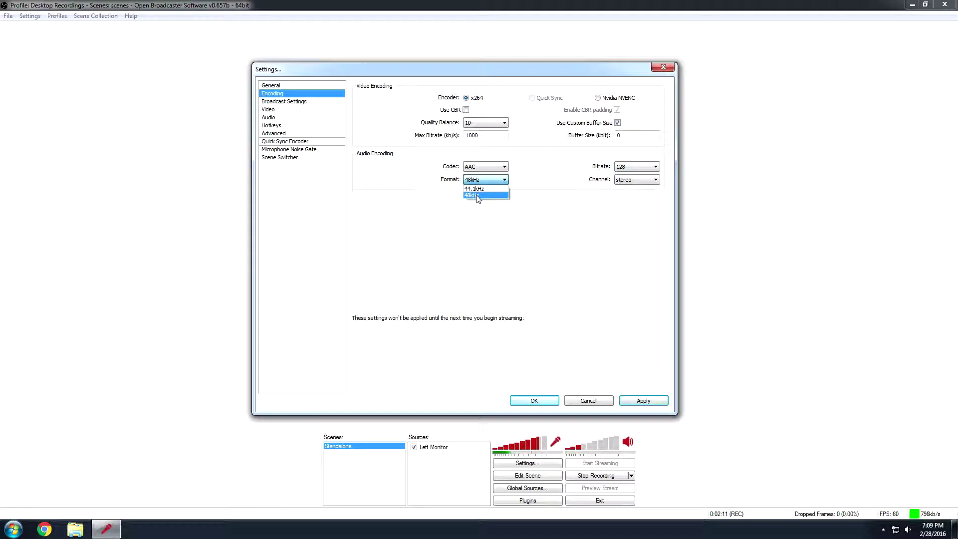
left_click(476, 195)
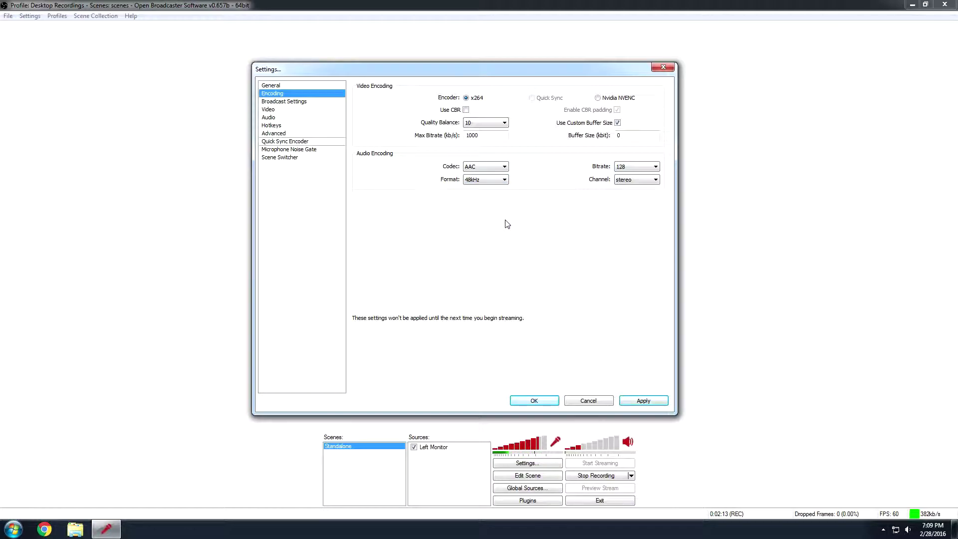
Set the audio bitrate to 96 with the stereo channel and apply the encoding settings
left_click(619, 168)
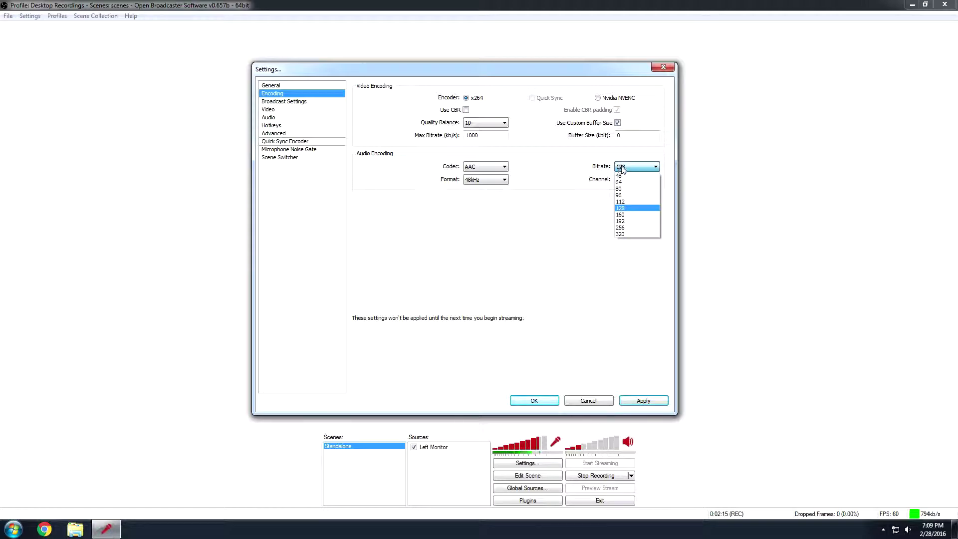
left_click(629, 209)
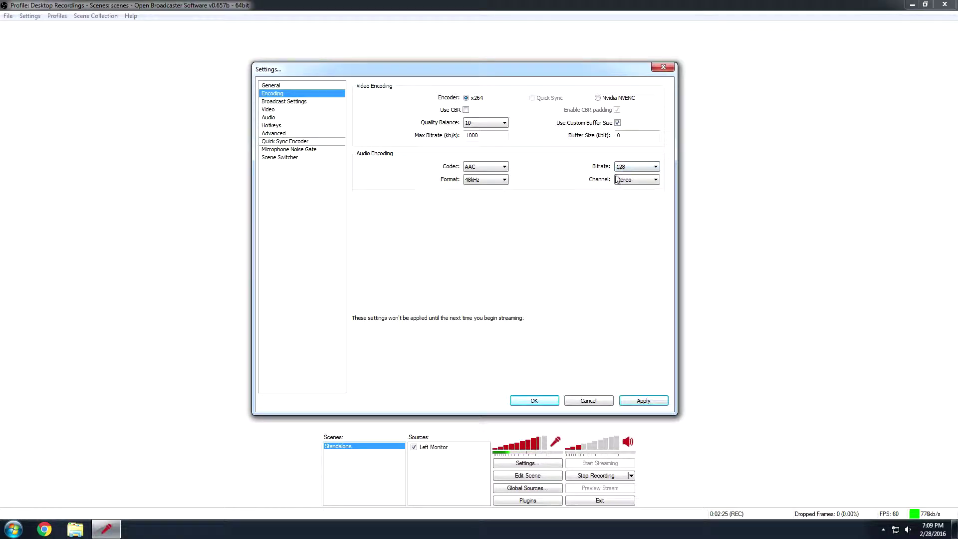
left_click(634, 167)
left_click(629, 208)
left_click(633, 167)
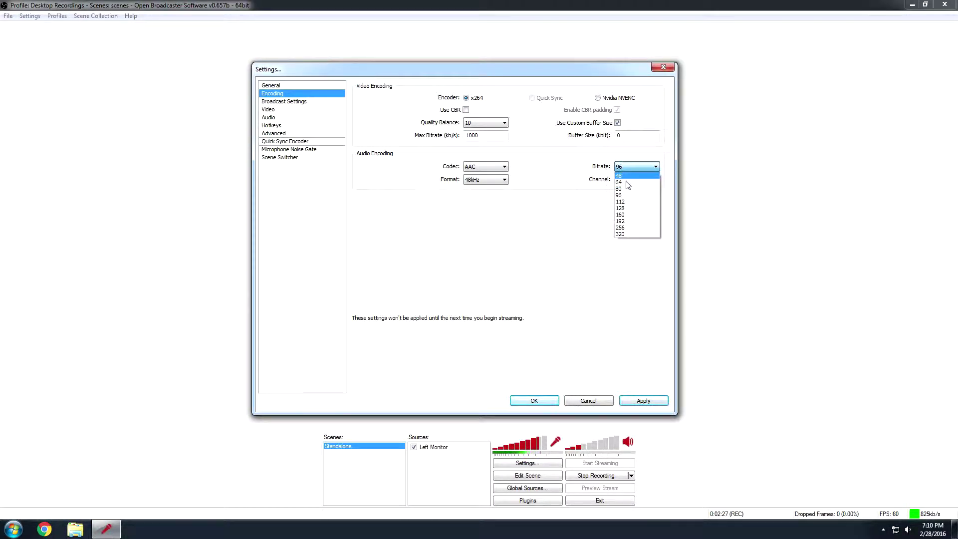
left_click(630, 209)
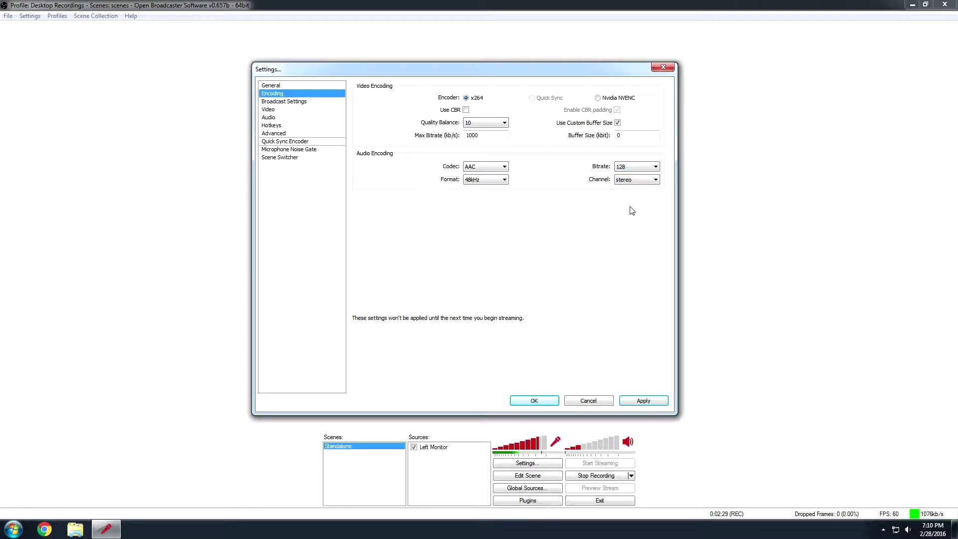
left_click(620, 182)
left_click(627, 198)
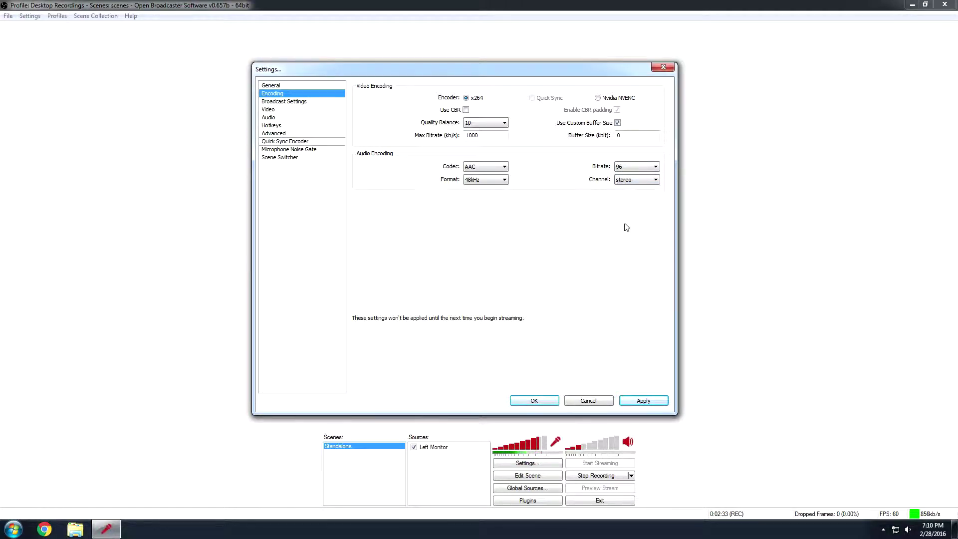
left_click(643, 400)
In the Broadcast Settings, set the mode to File Output Only
left_click(294, 102)
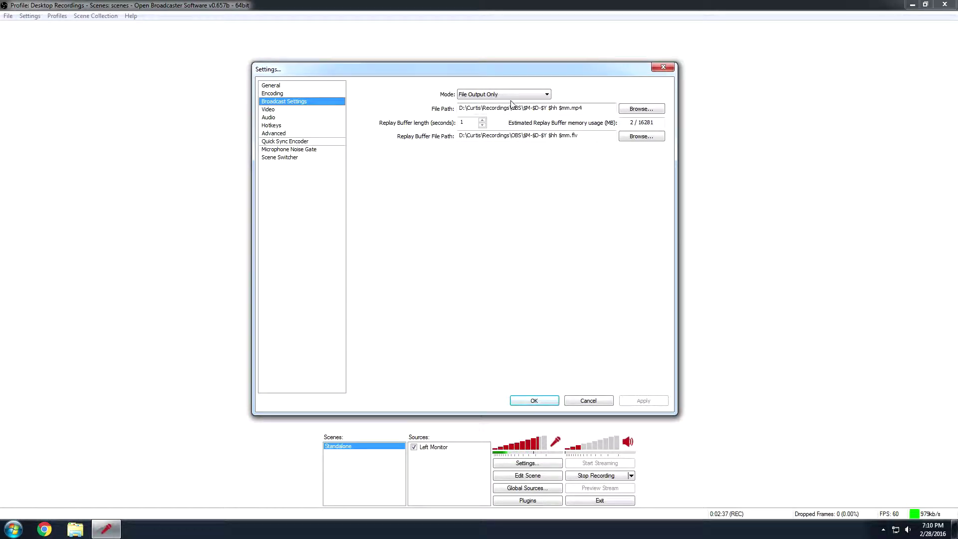
left_click(483, 96)
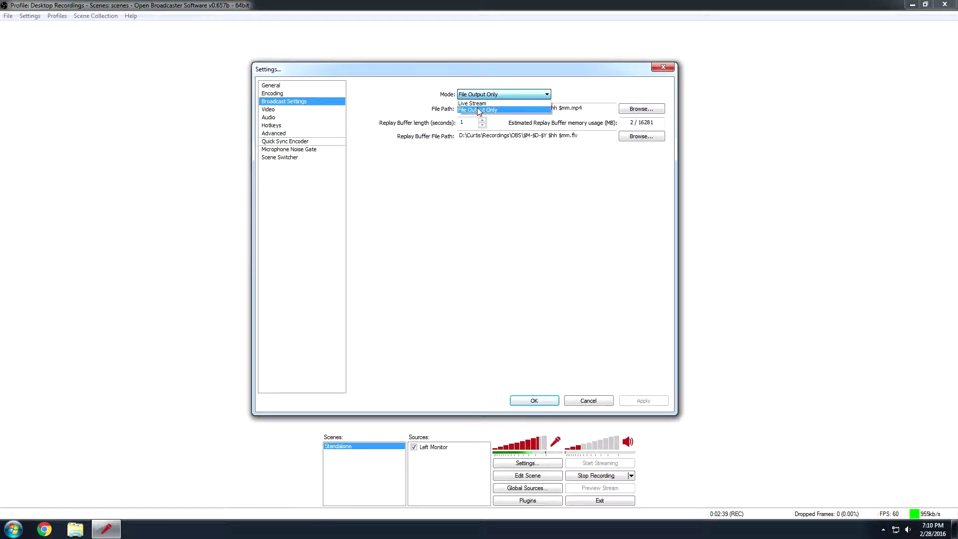
left_click(478, 110)
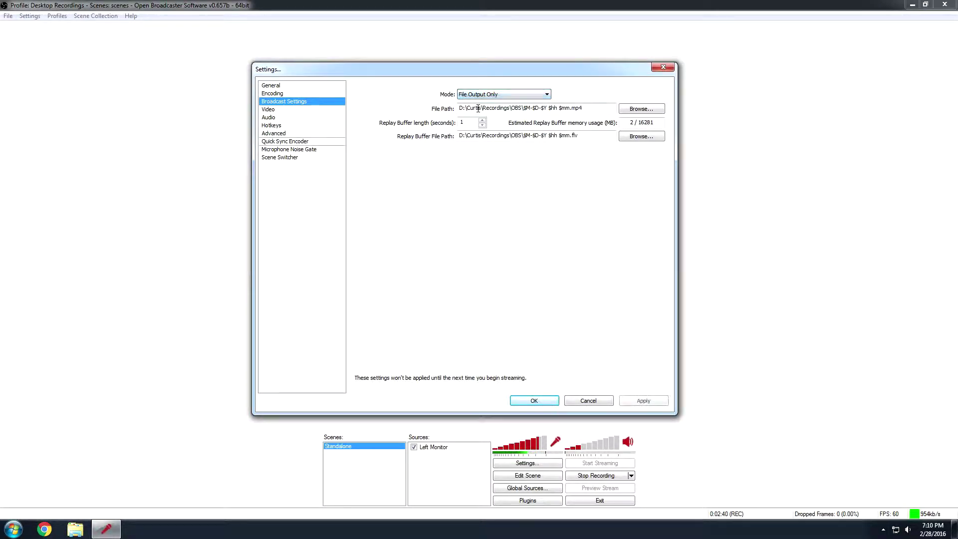
View the folder where the recording file path saves, leaving the dialog without choosing a file
left_click(646, 110)
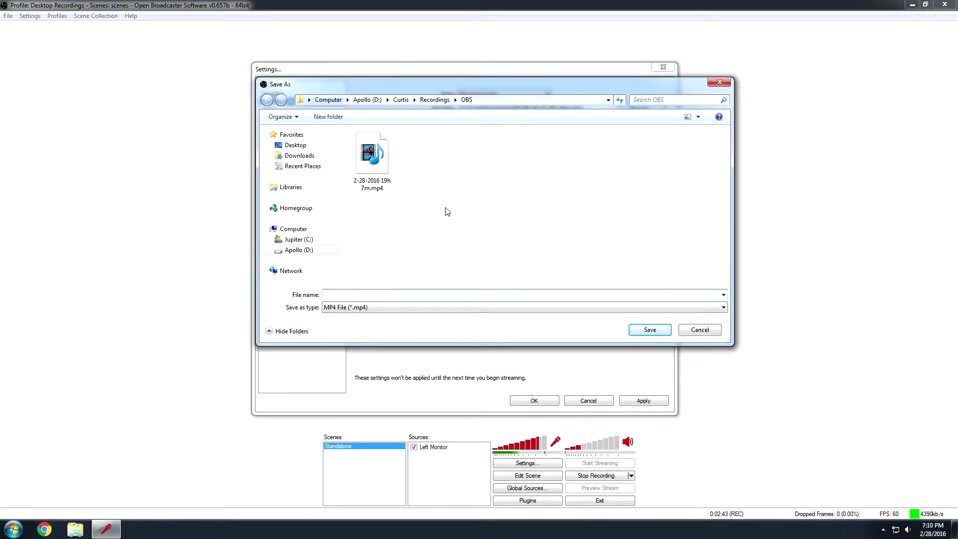
left_click_drag(492, 92, 448, 93)
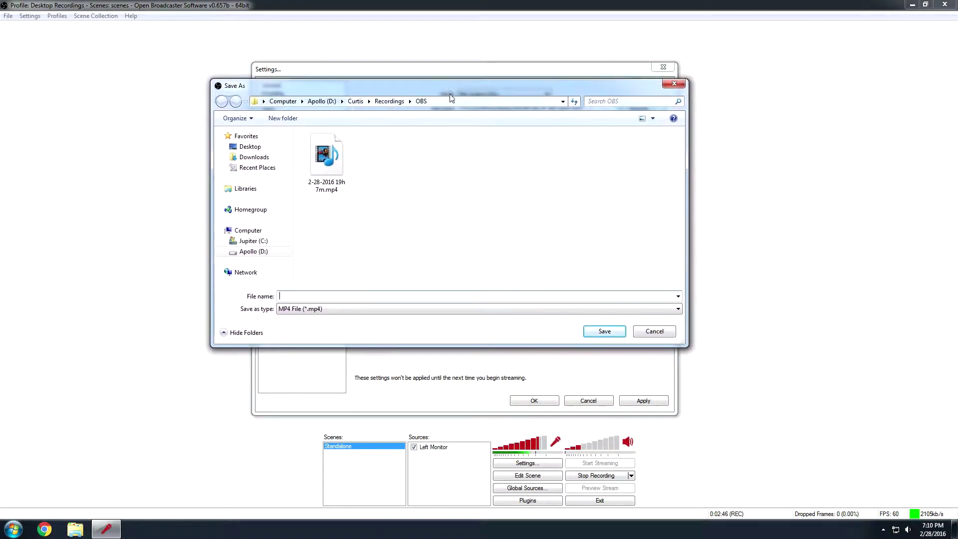
left_click(654, 332)
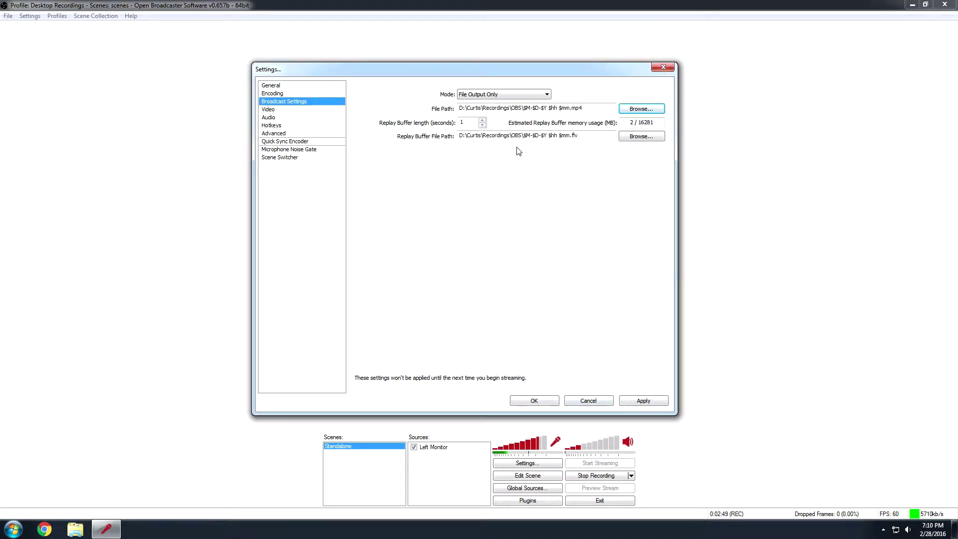
Examine the date and time placeholders in the recording file path and the list of available character sequences
mouse_move(525, 109)
left_click_drag(523, 108, 555, 109)
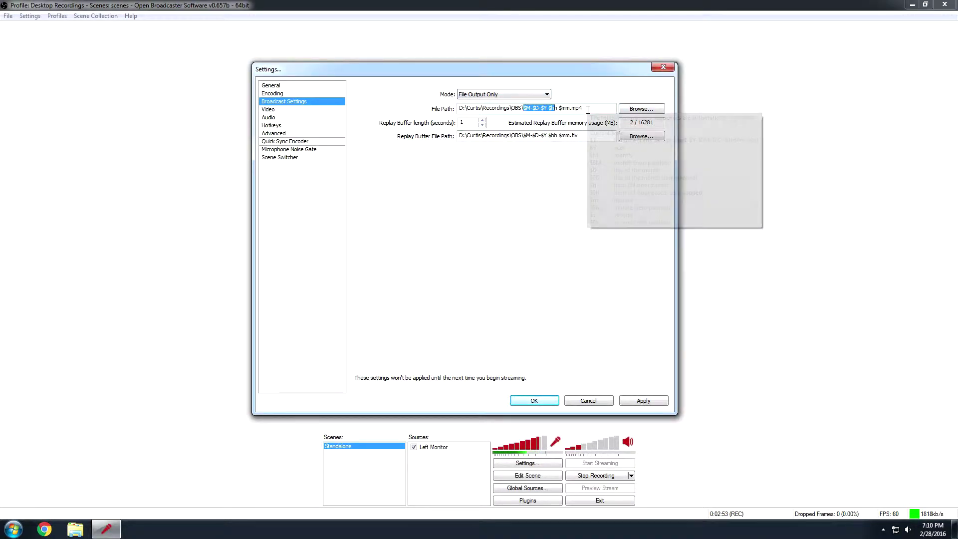
mouse_move(587, 110)
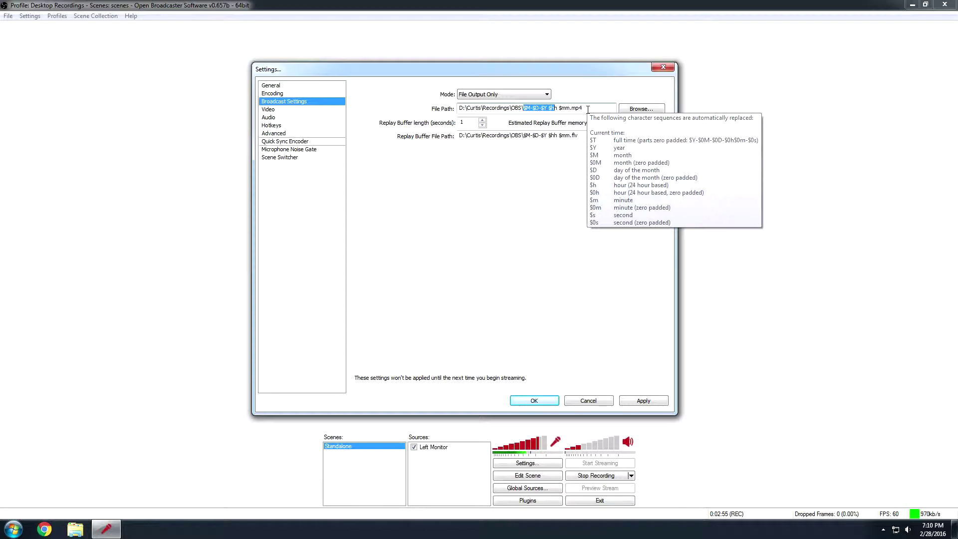
left_click(523, 109)
left_click_drag(530, 109, 539, 109)
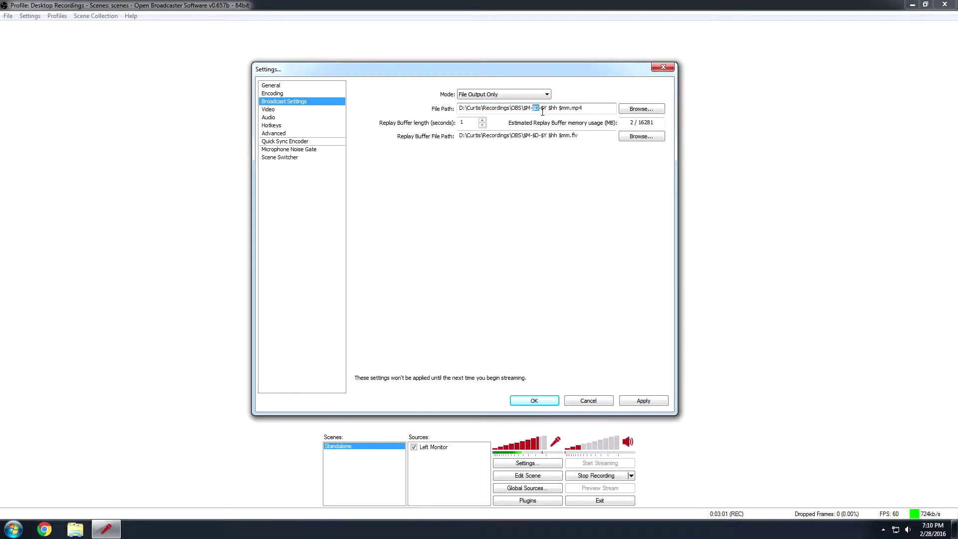
Check the save folder and the .mp4 extension of the recording file path, and apply the broadcast settings
left_click(640, 110)
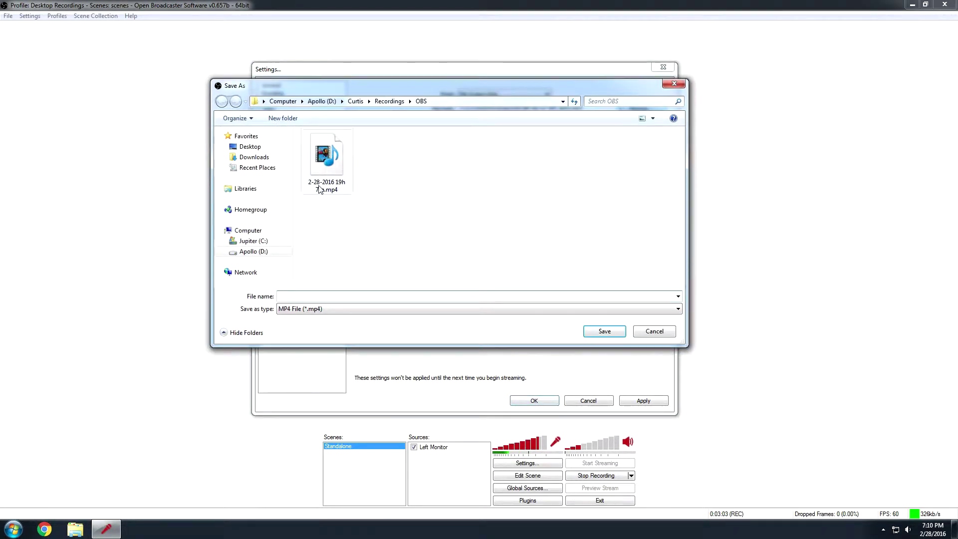
left_click(602, 331)
left_click_drag(583, 109, 571, 110)
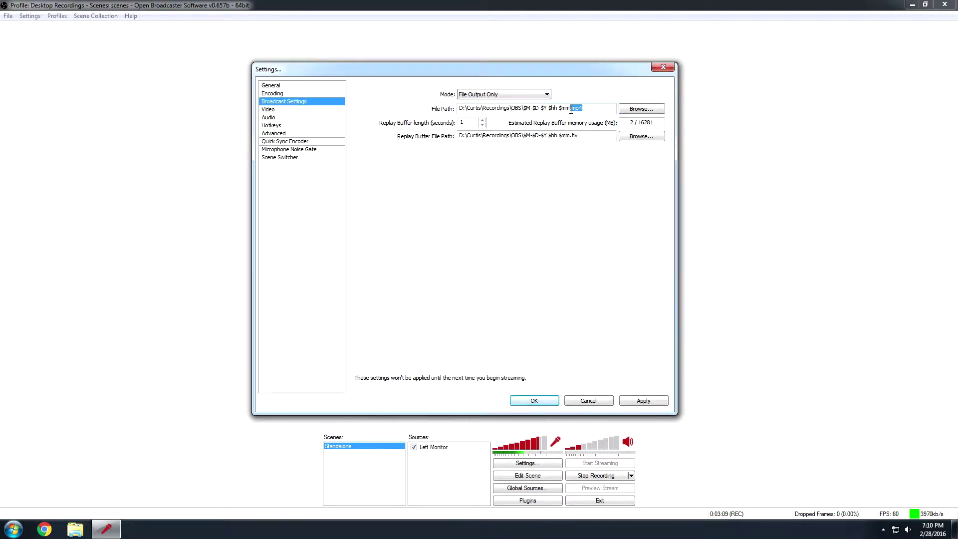
left_click(644, 401)
In the Video settings, choose NVIDIA GeForce GTX 780 as the video adapter
left_click(268, 110)
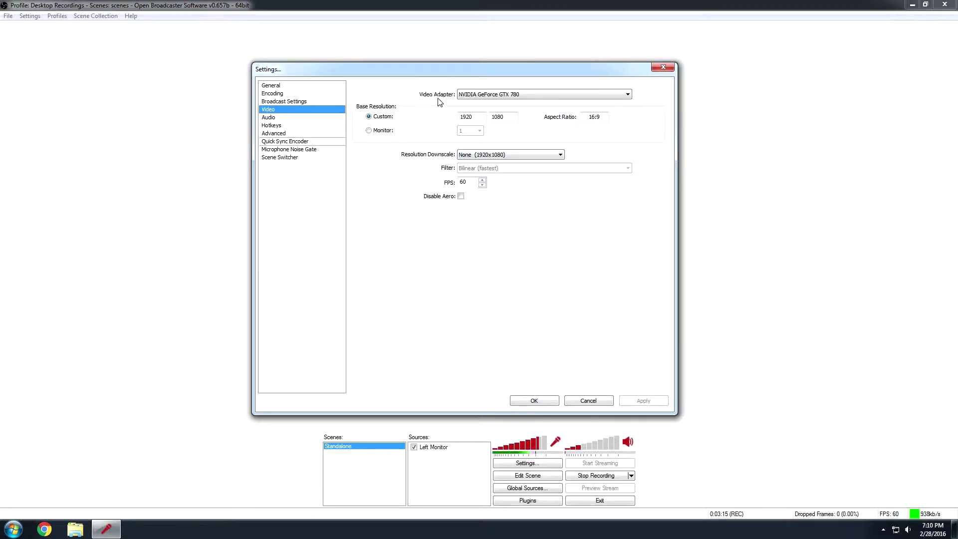
left_click(477, 95)
left_click(472, 103)
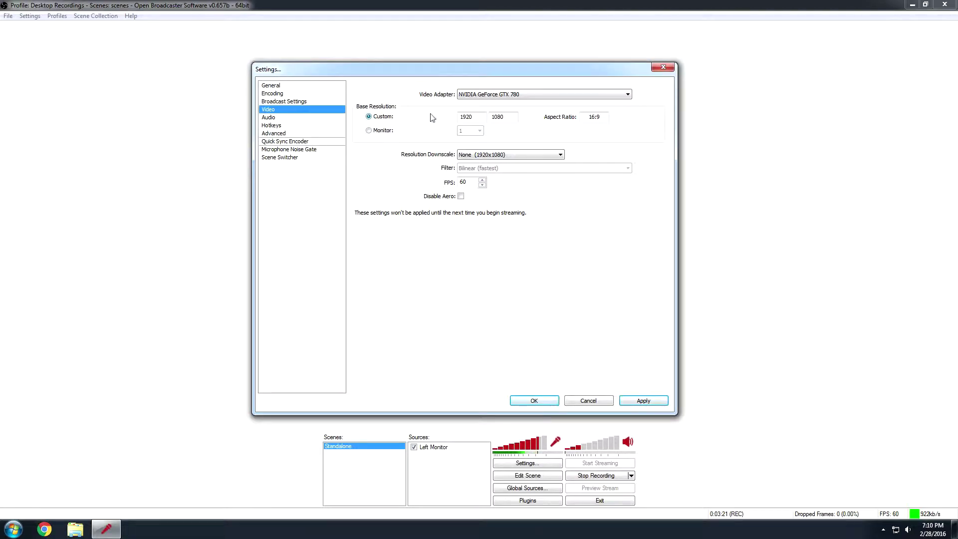
Examine the custom base resolution's width and height and compare them with the available resolution downscale options
double_click(481, 122)
key("Tab")
double_click(477, 119)
left_click(491, 154)
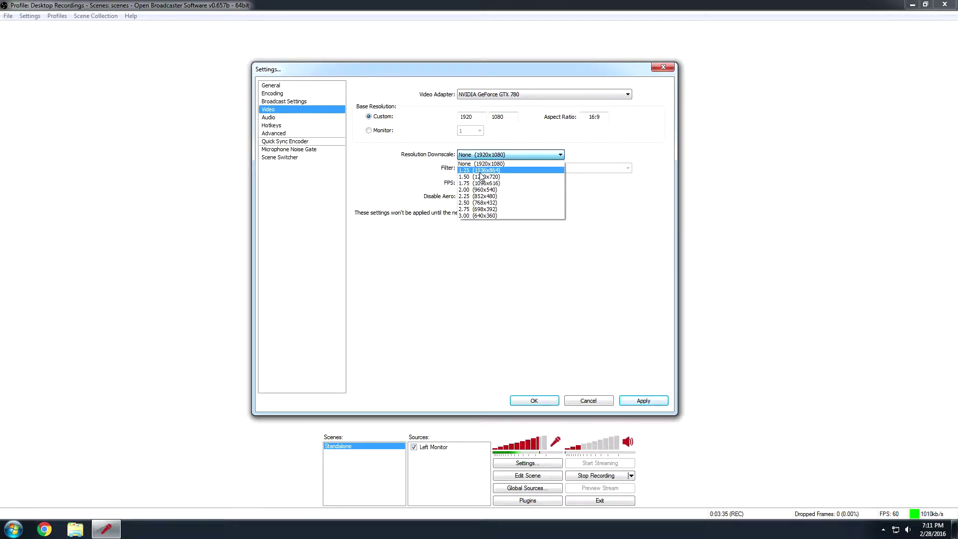
key("Escape")
left_click_drag(476, 117, 450, 112)
double_click(500, 116)
left_click(469, 154)
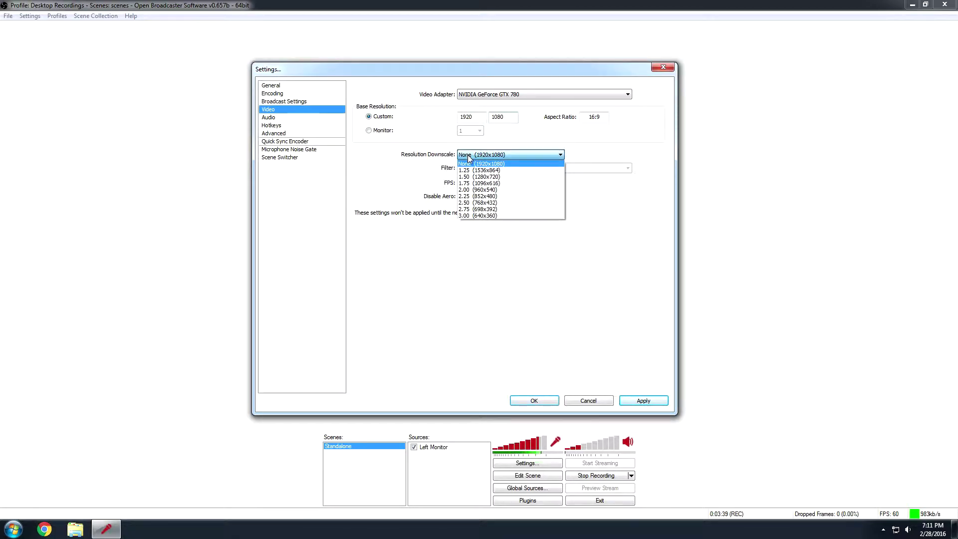
left_click(614, 299)
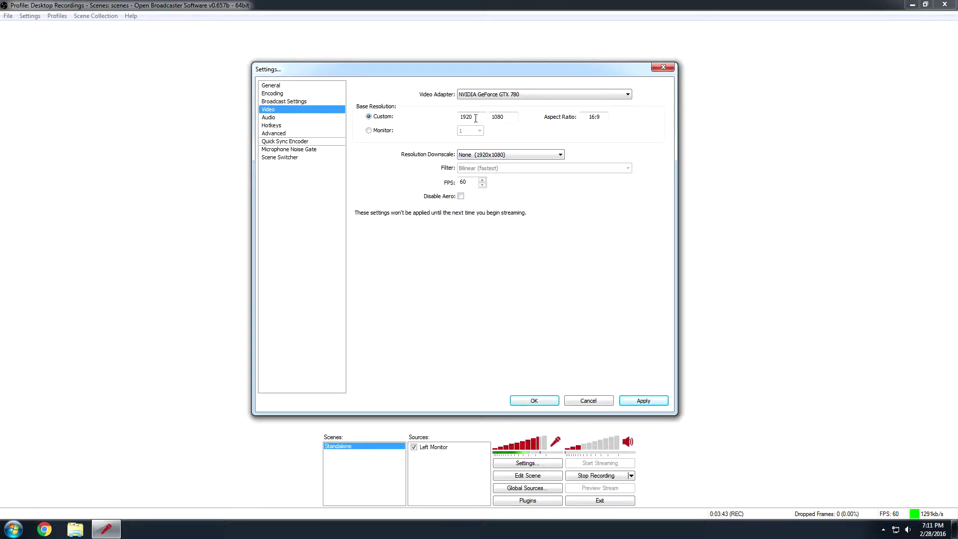
double_click(480, 120)
Try the 1.50 (1280x720) resolution downscale with the Bicubic sharper filter
left_click(475, 155)
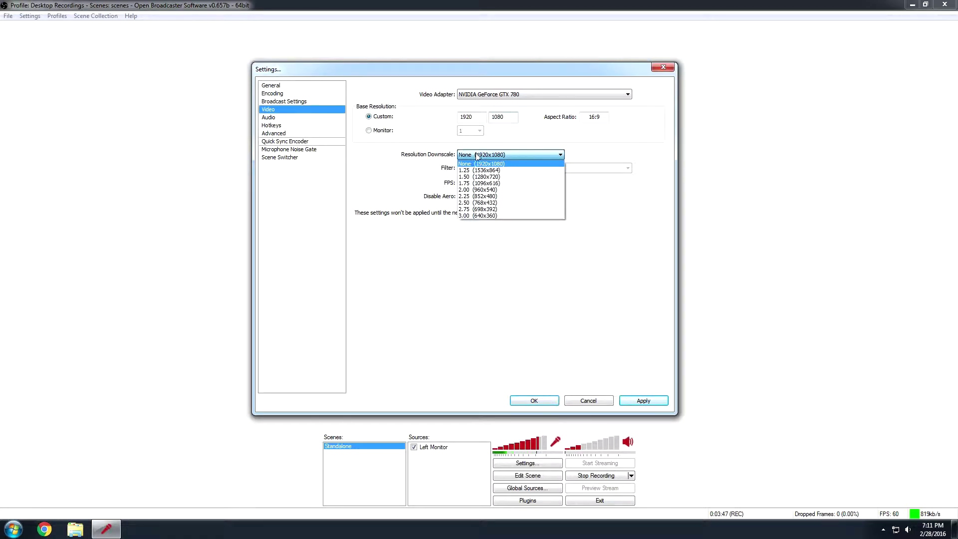
left_click(499, 177)
left_click(478, 168)
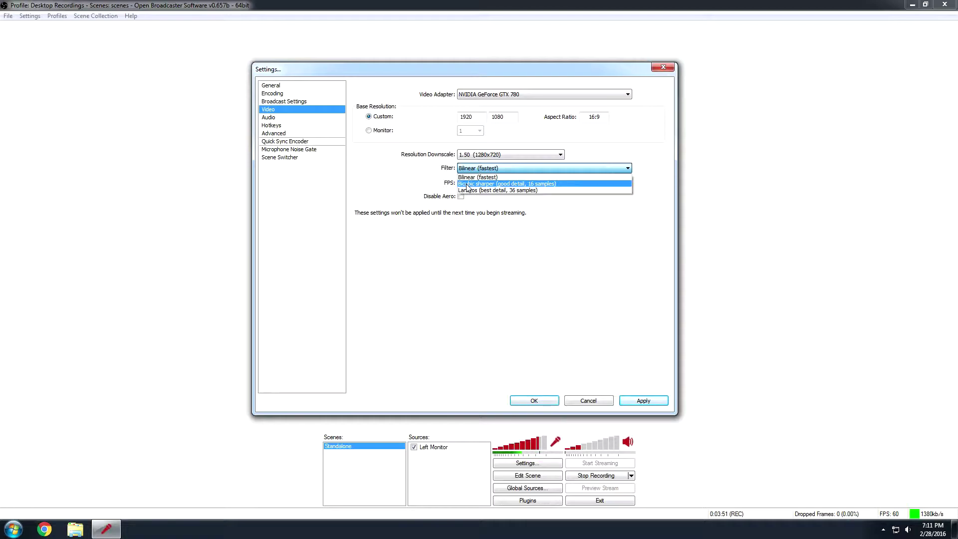
left_click(467, 184)
left_click(466, 155)
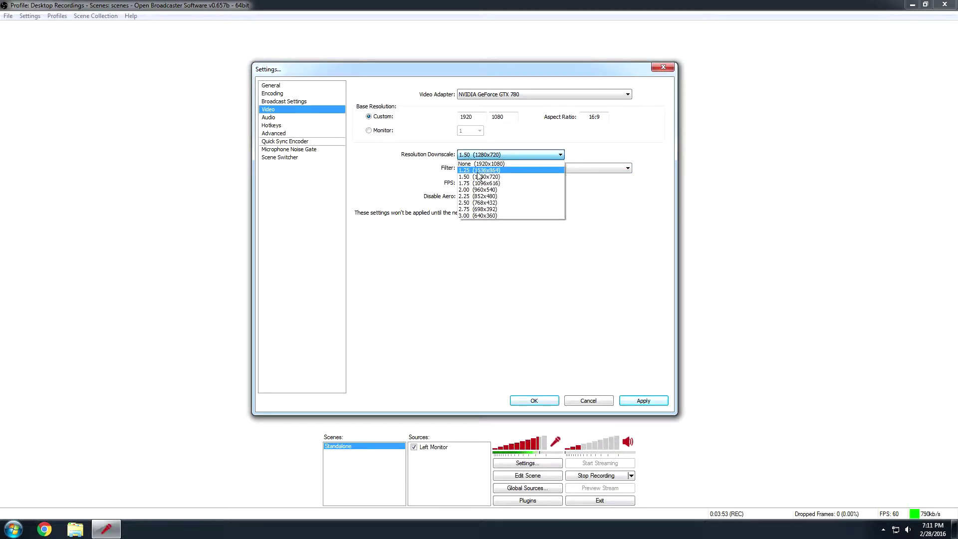
left_click(464, 173)
Look through the downscale filter options and set the filter to Bilinear (fastest)
left_click(464, 171)
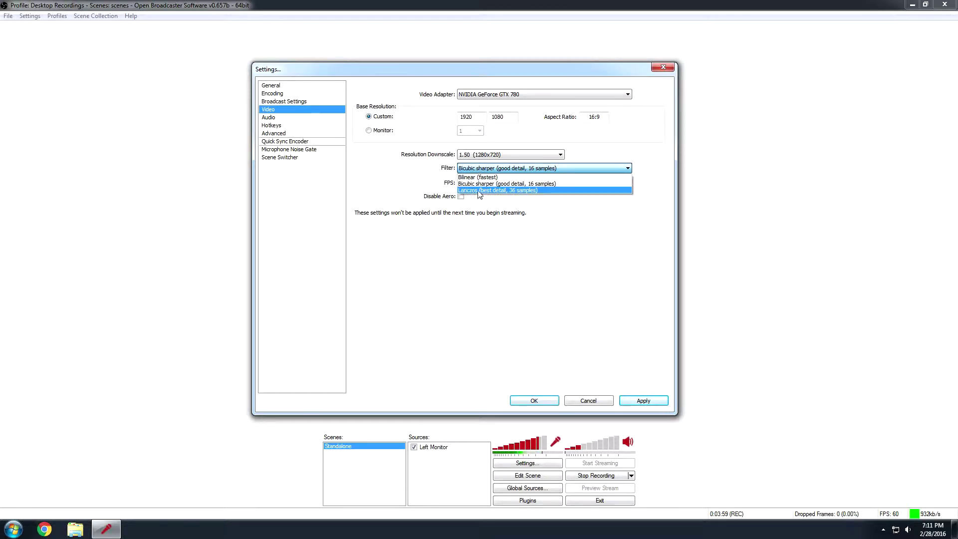
left_click(566, 283)
left_click(481, 168)
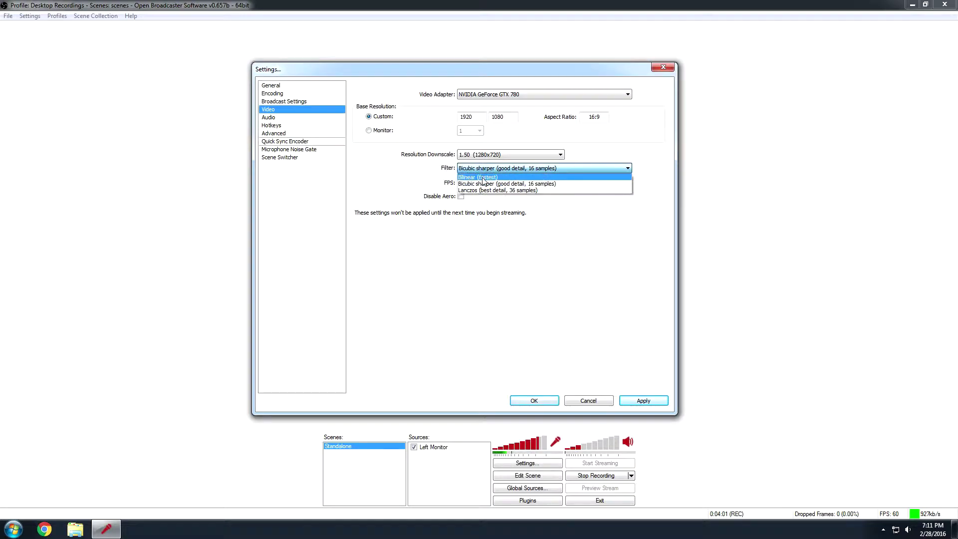
left_click(483, 178)
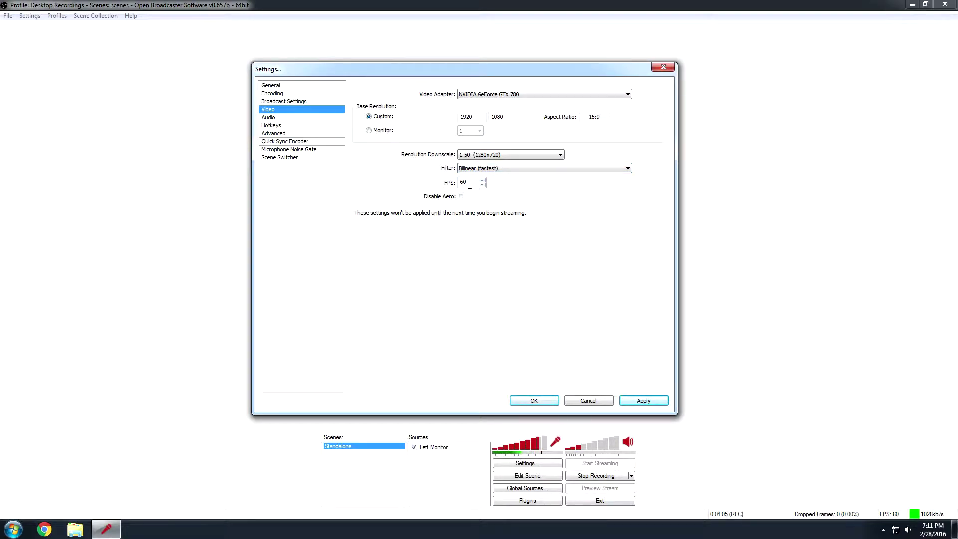
Set the resolution downscale to None (1920x1080) and apply the video settings
left_click_drag(469, 185, 444, 184)
left_click(480, 169)
left_click(469, 156)
left_click(470, 155)
left_click(472, 164)
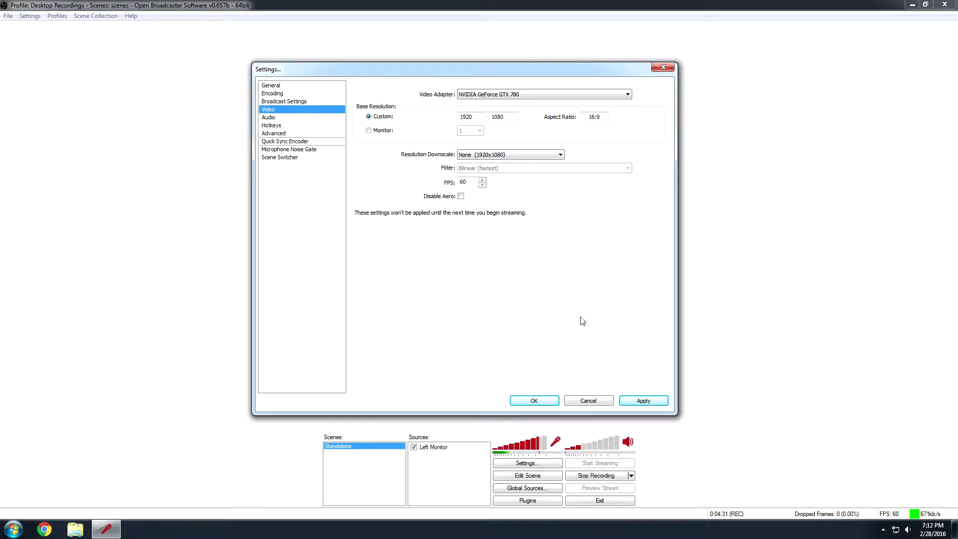
left_click(643, 401)
In the Audio settings, set the desktop audio device to Default and the microphone device to Line In (3- Scarlett 2i4 USB)
left_click(273, 118)
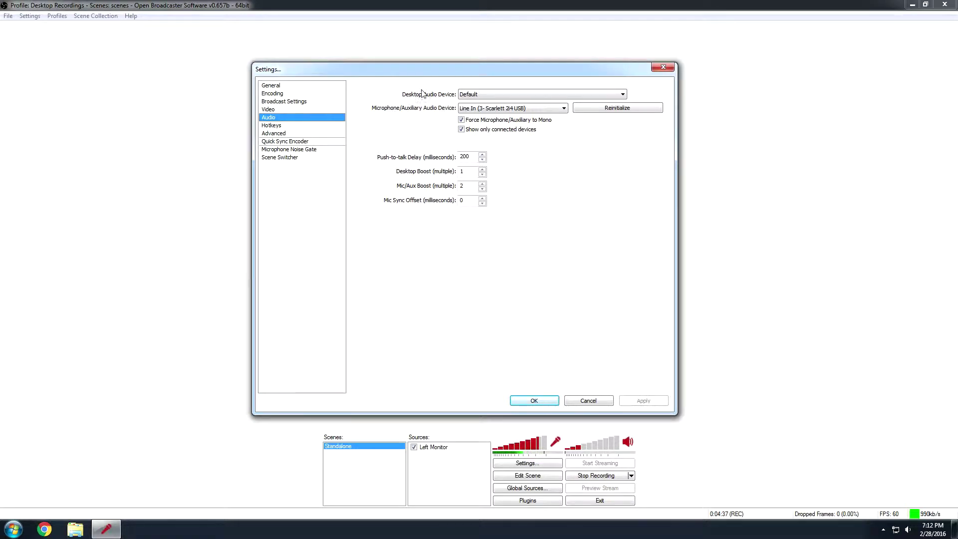
left_click(477, 96)
left_click(475, 101)
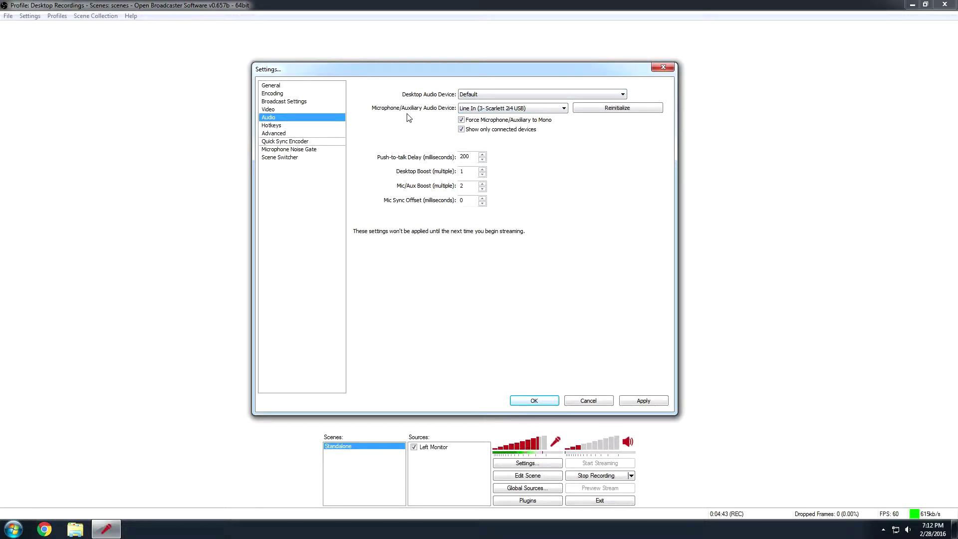
left_click(514, 109)
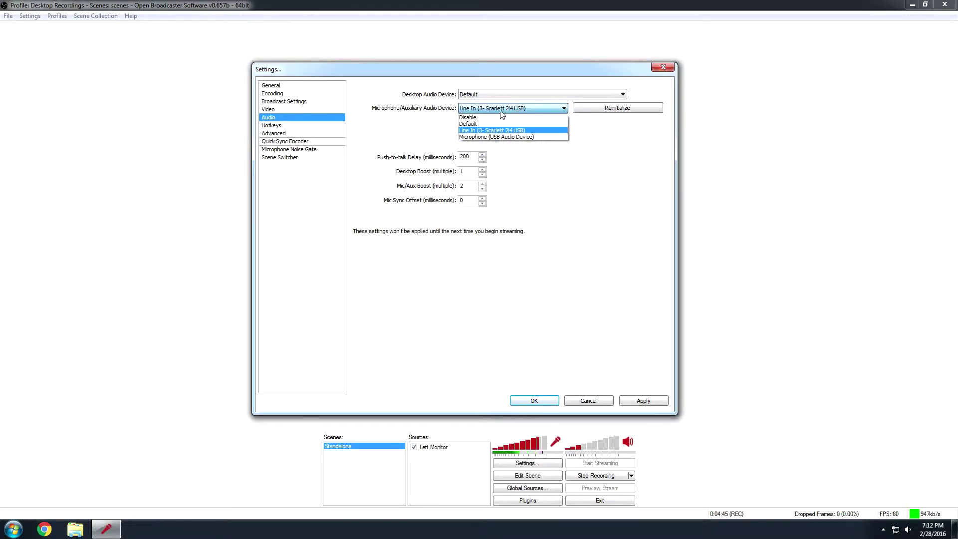
left_click(490, 131)
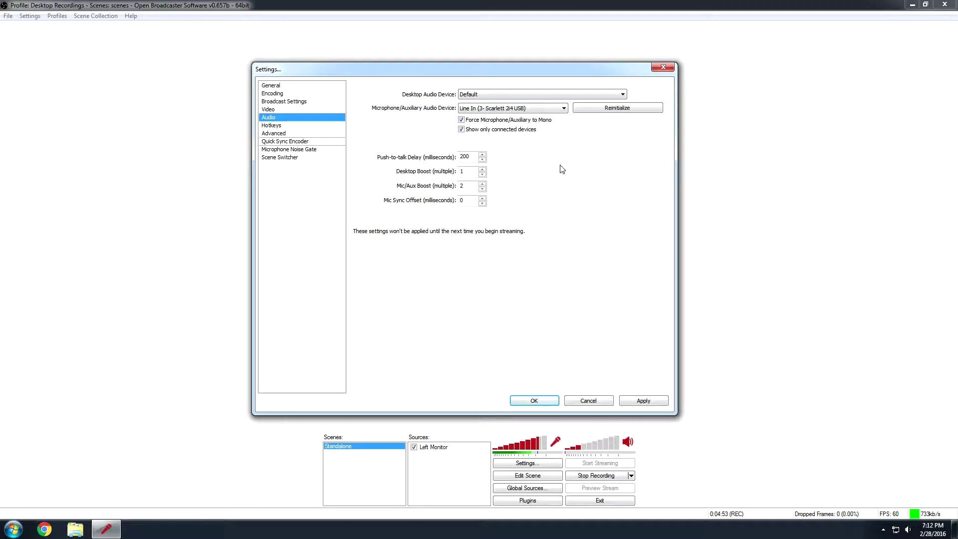
Check the force-to-mono microphone option and view the Encoding settings, discarding the pending audio changes
left_click(460, 120)
left_click(282, 94)
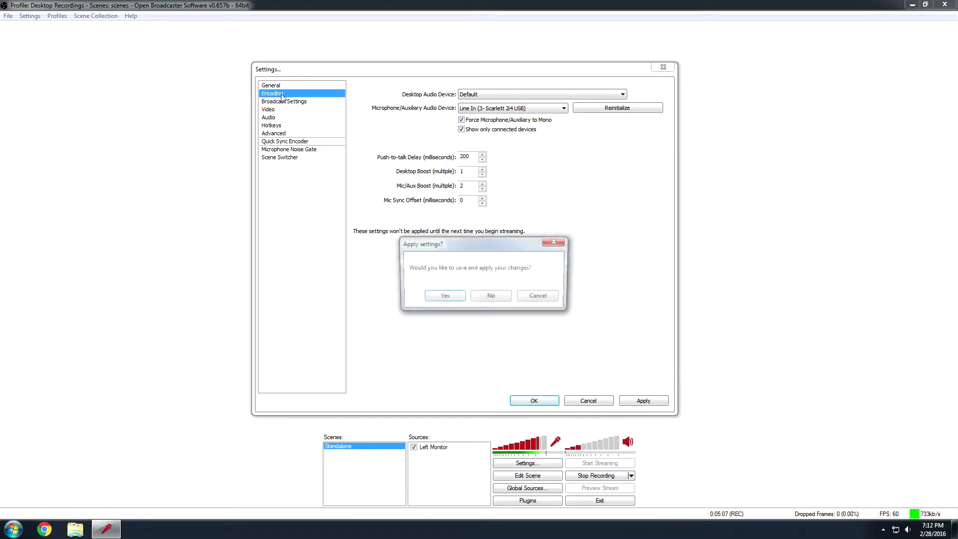
left_click(542, 297)
left_click(276, 95)
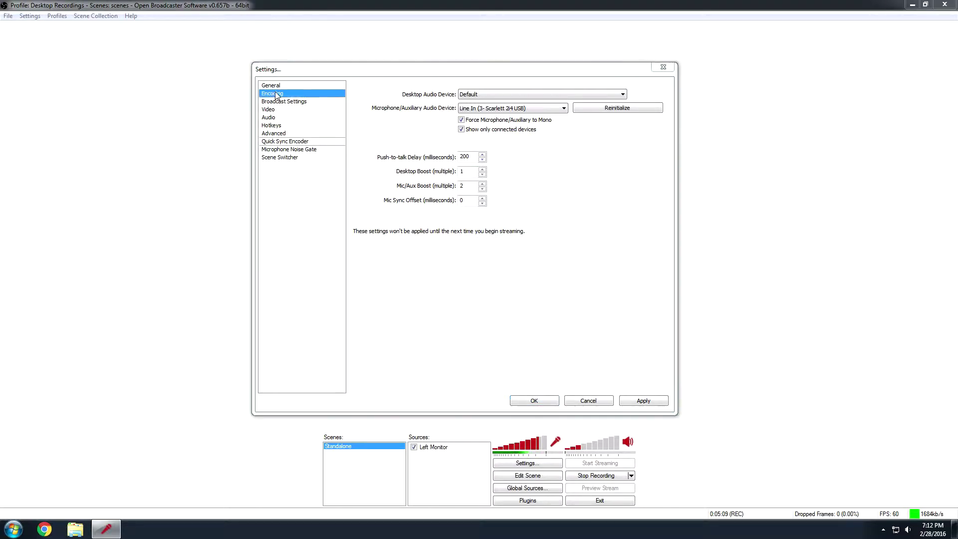
left_click(491, 297)
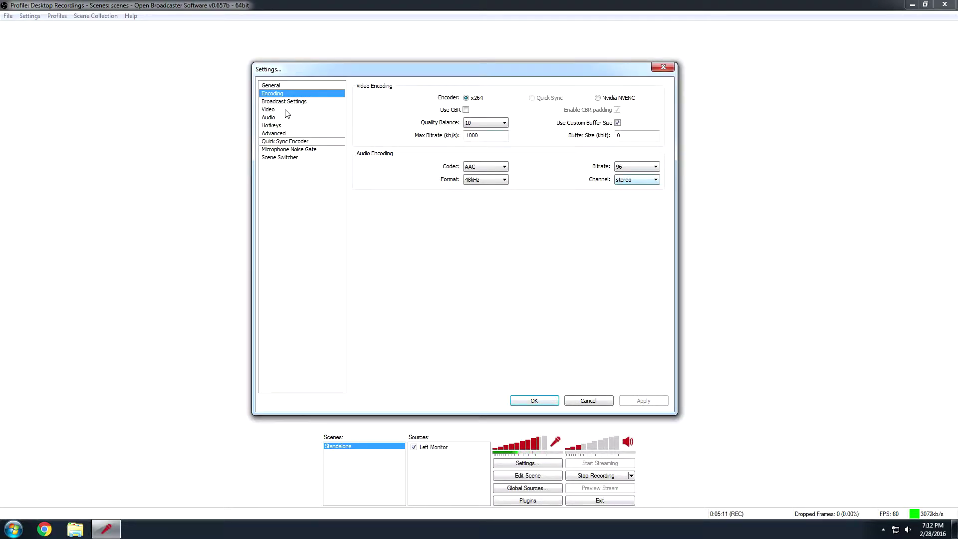
Review the microphone sync offset in the Audio settings, the recording hotkeys and the Scene Switcher page
left_click(274, 118)
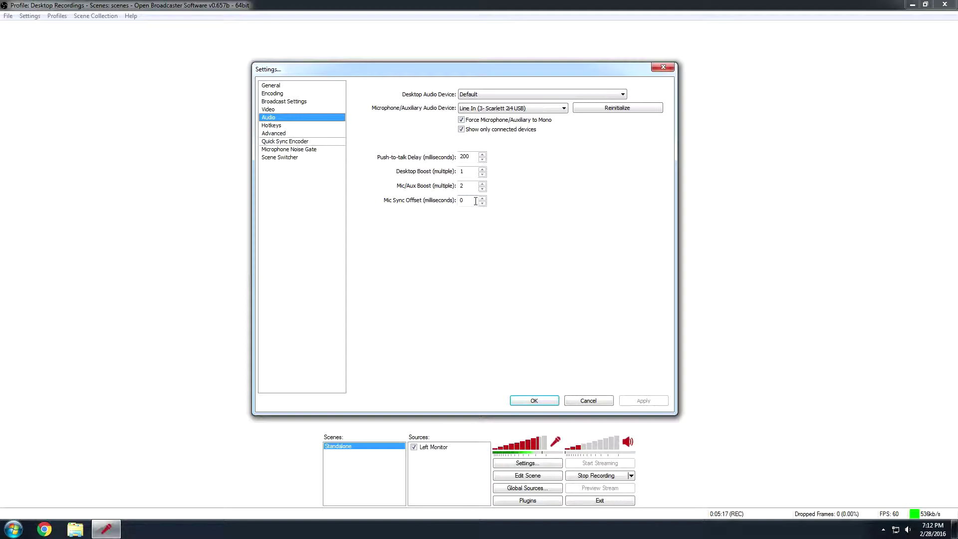
double_click(474, 201)
left_click(271, 127)
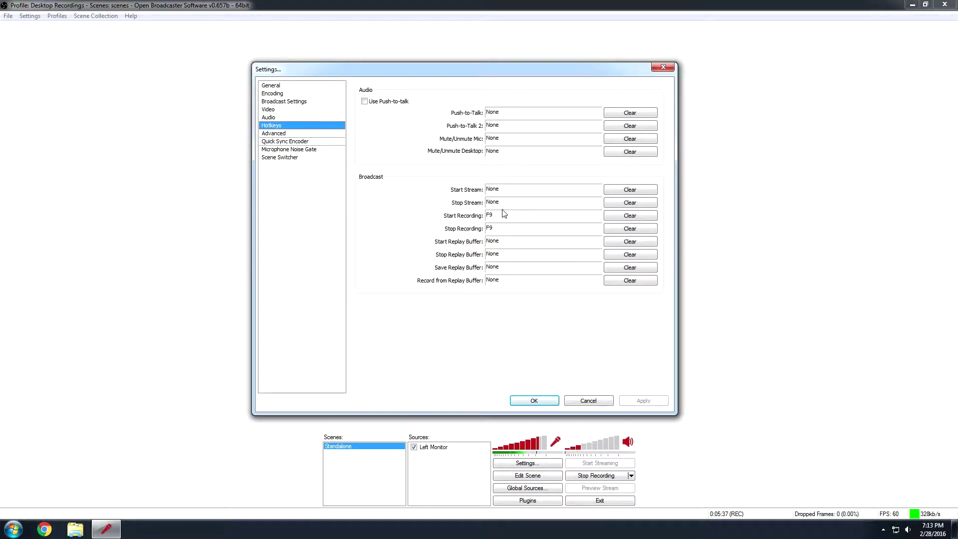
left_click(277, 135)
left_click(280, 157)
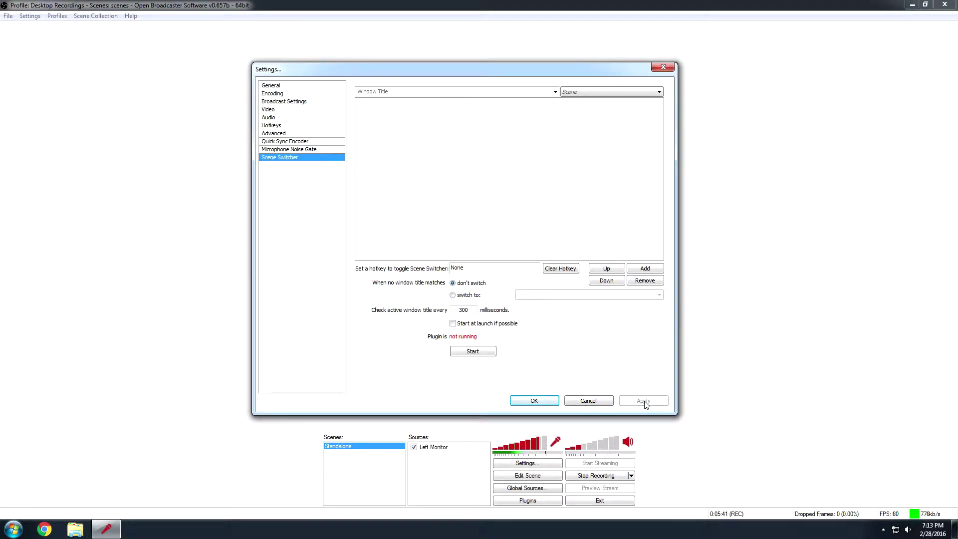
In the Advanced settings, check the multithreaded optimizations option and view the process priority class choices
left_click(278, 134)
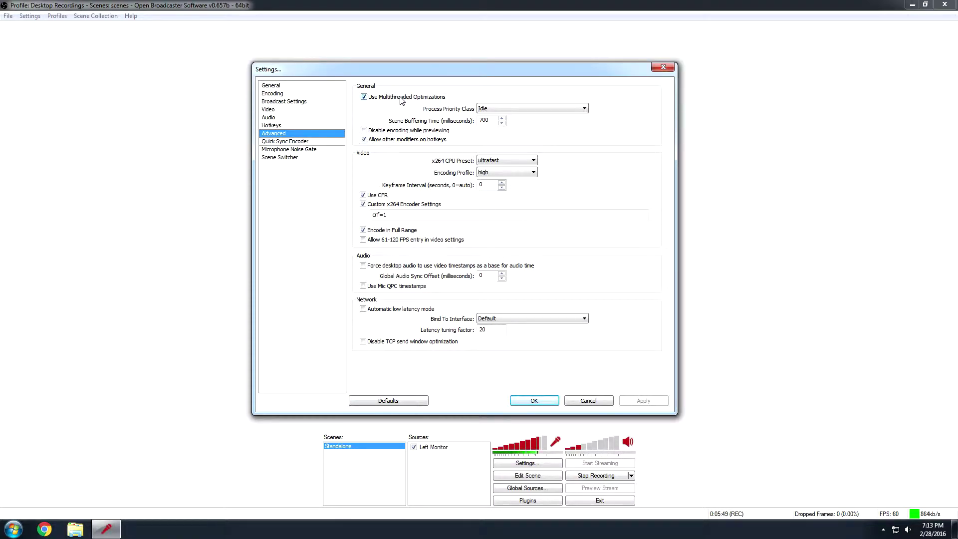
left_click(363, 97)
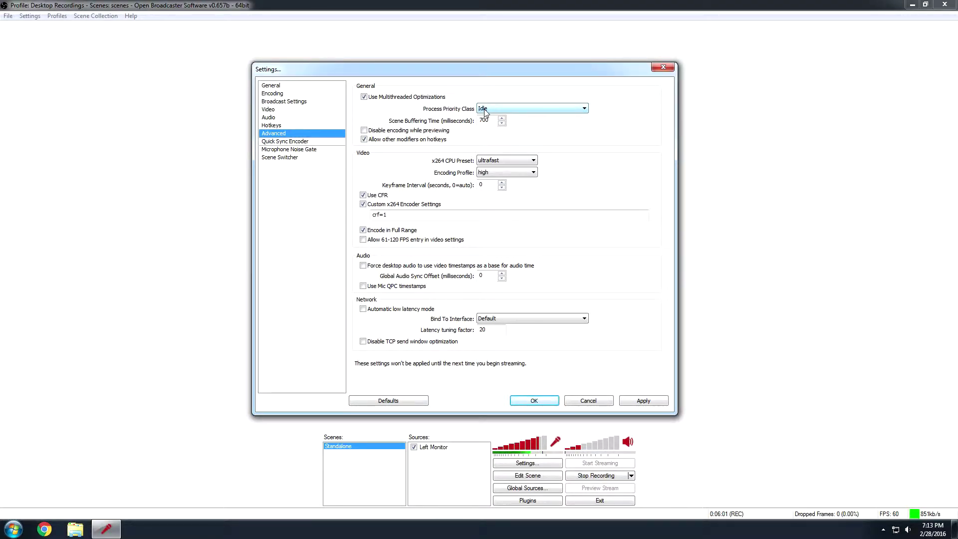
left_click(485, 109)
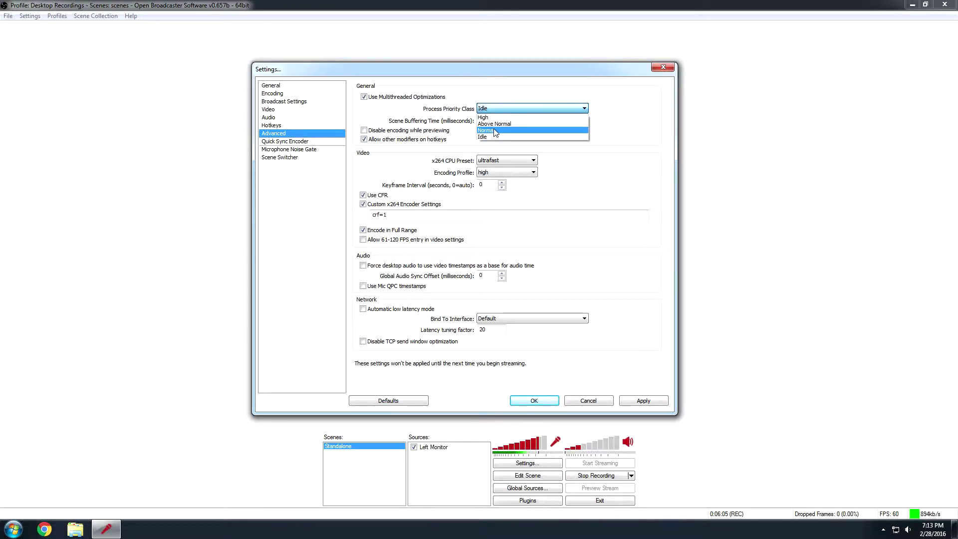
left_click(603, 114)
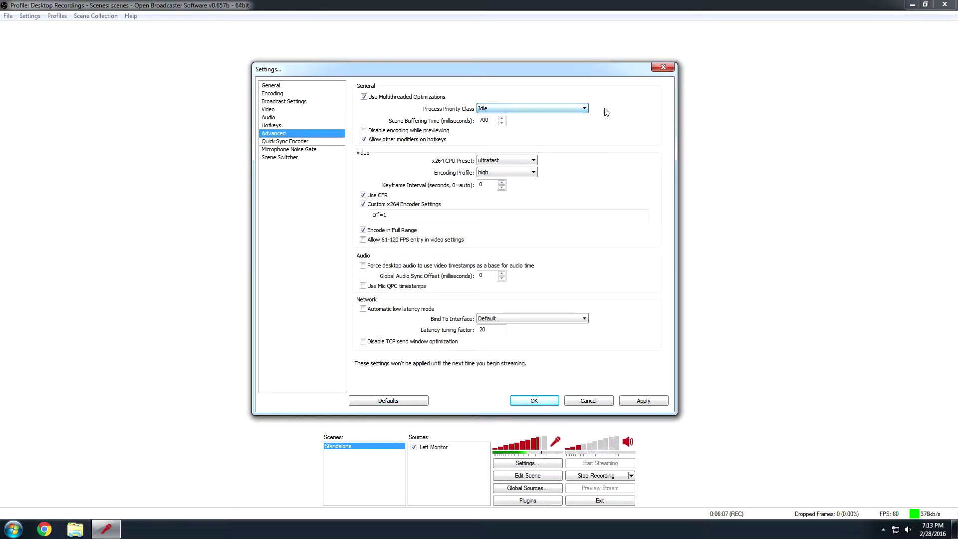
Switch the process priority class between Normal and Idle, ending on Normal
left_click(501, 110)
left_click(502, 132)
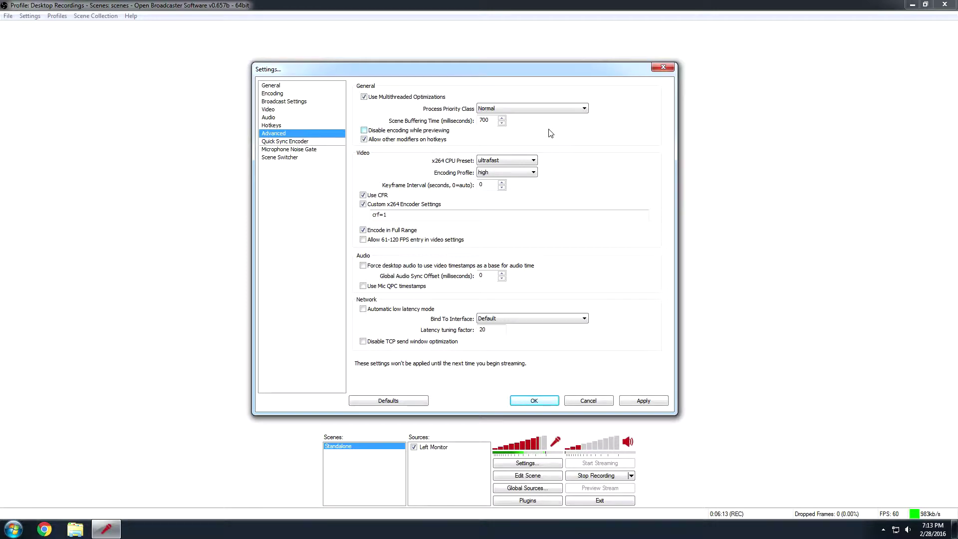
left_click(500, 111)
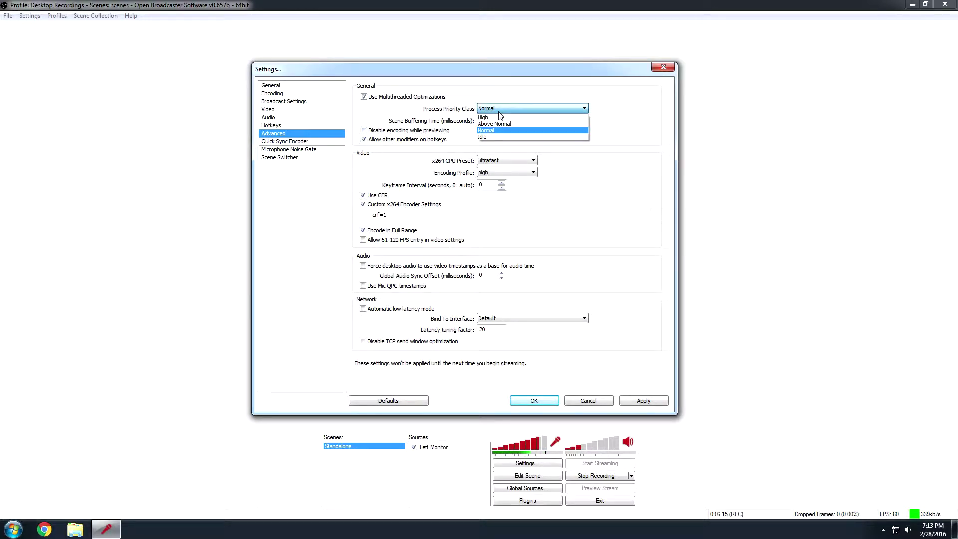
left_click(496, 136)
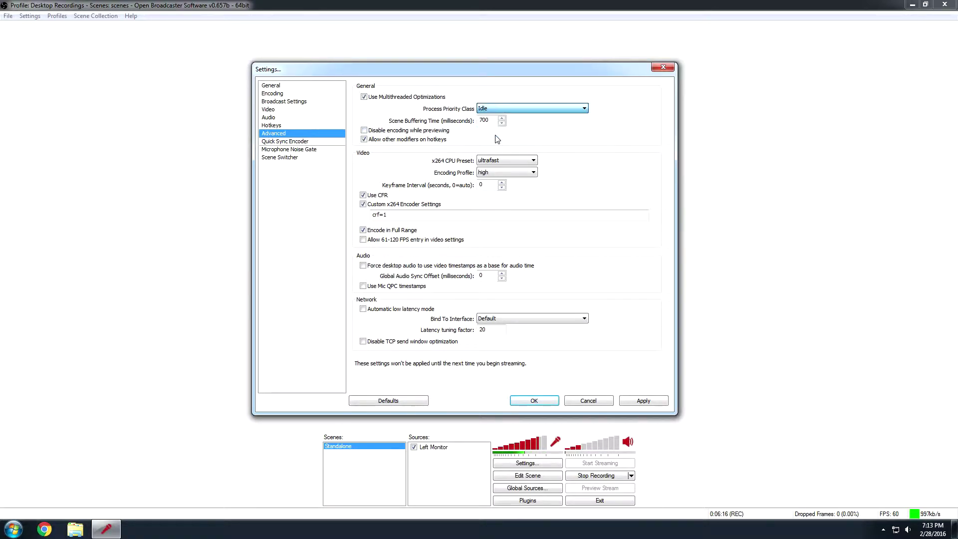
left_click(494, 108)
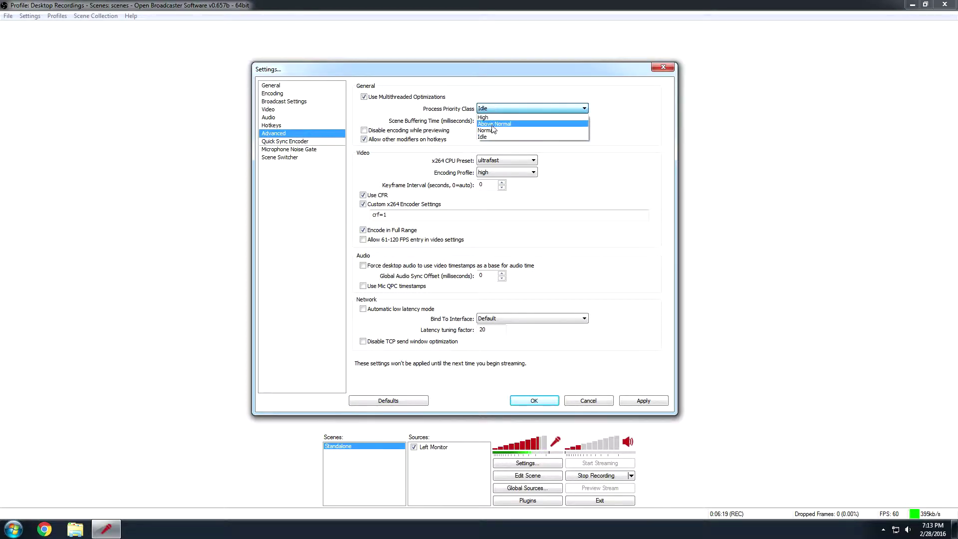
left_click(492, 132)
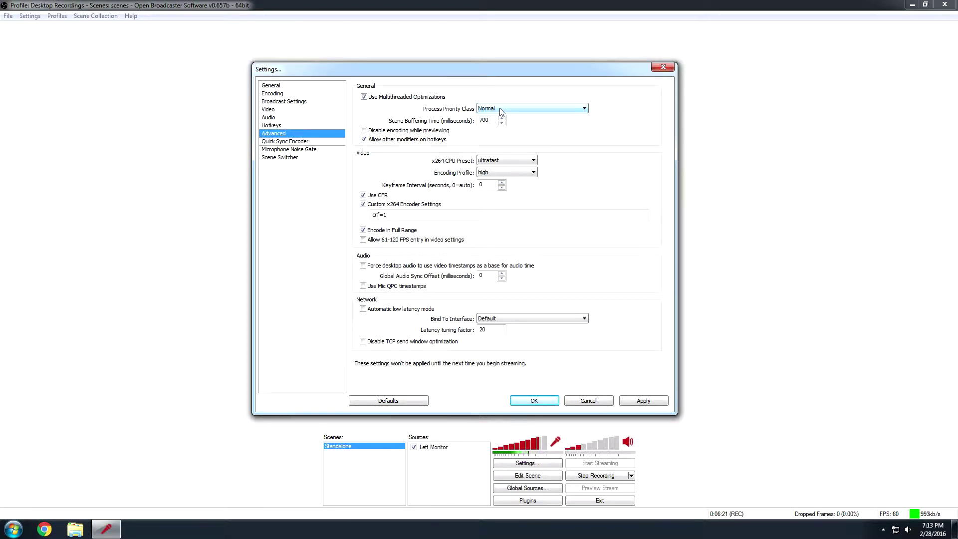
Check the option allowing other modifiers on hotkeys and the scene buffering time in the Advanced settings
left_click(407, 140)
left_click(407, 140)
left_click_drag(493, 120, 469, 120)
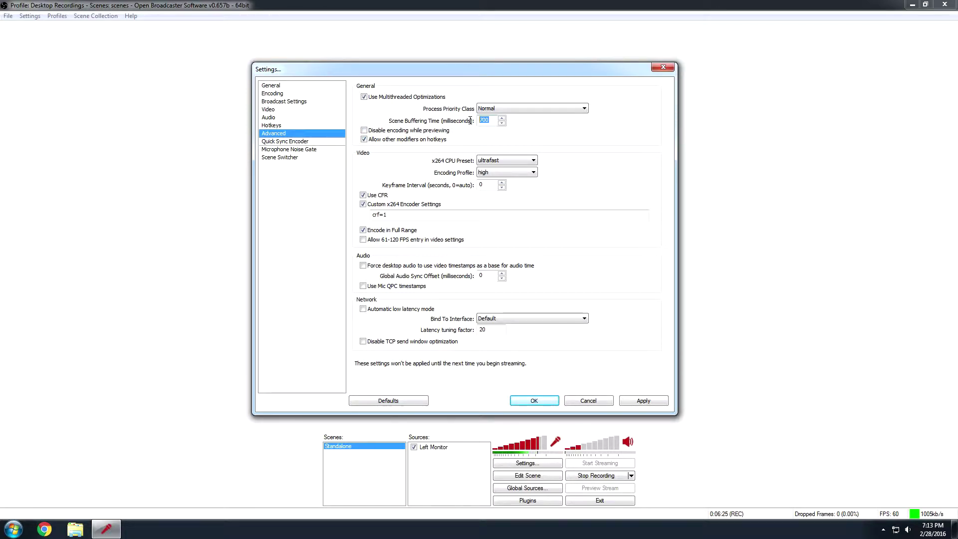
left_click(490, 119)
Reselect ultrafast as the x264 CPU preset, accept the preset warning and view the other preset choices
left_click(497, 160)
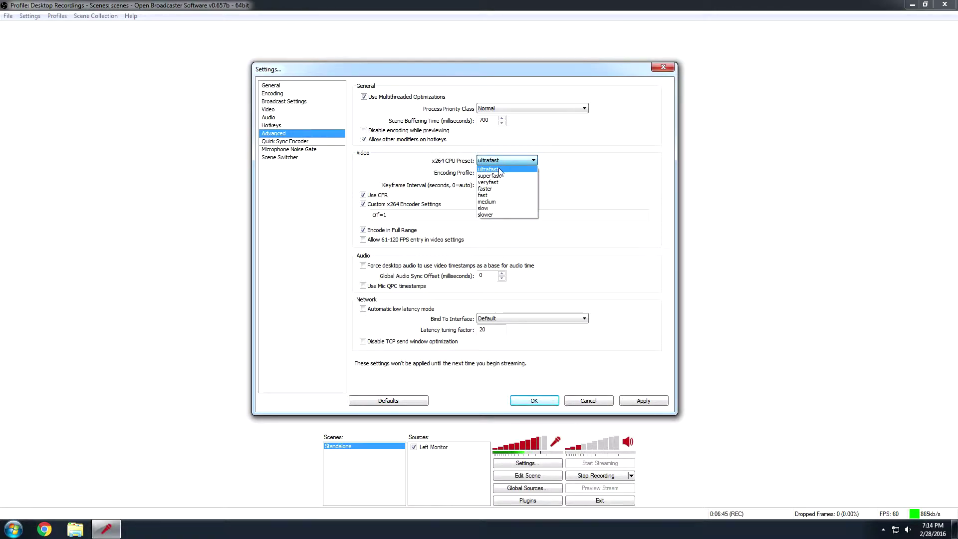
left_click(580, 167)
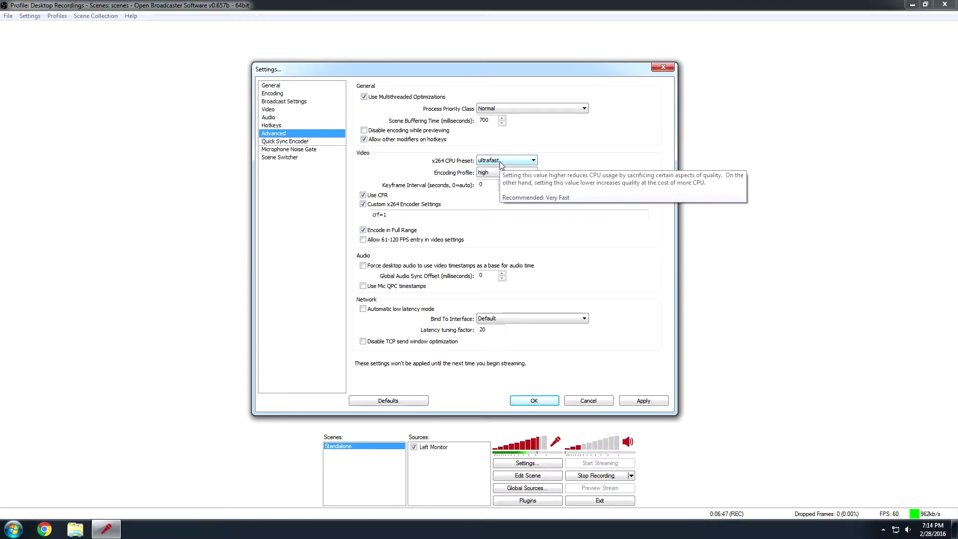
left_click(485, 162)
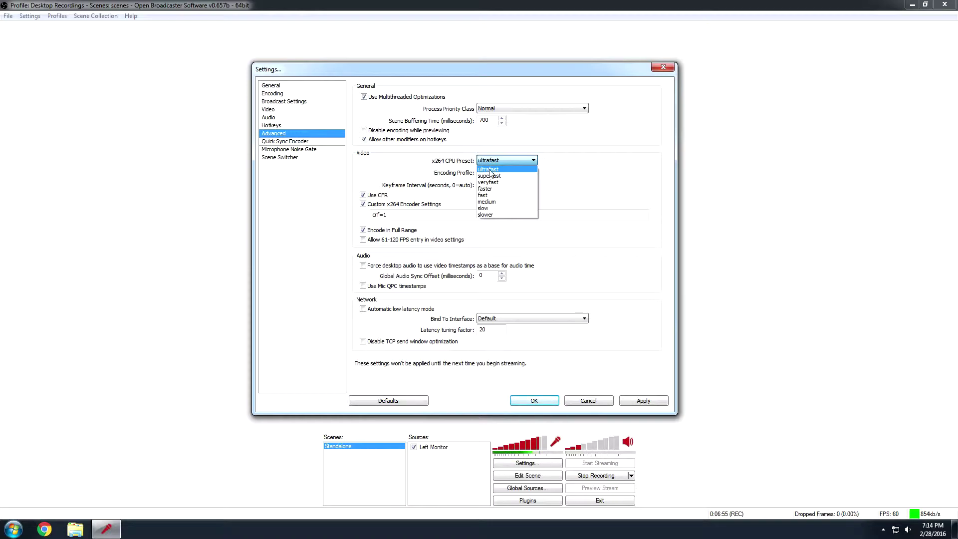
left_click(491, 171)
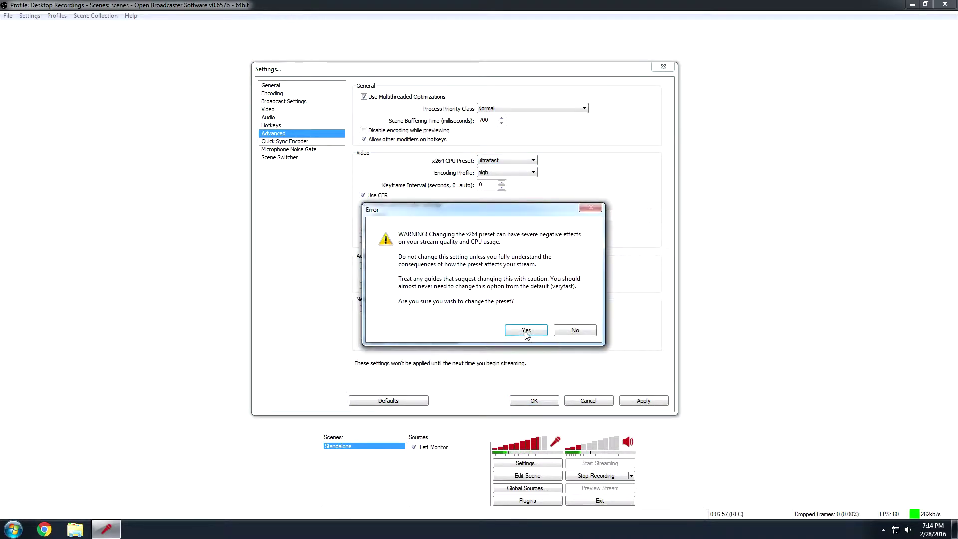
key("Return")
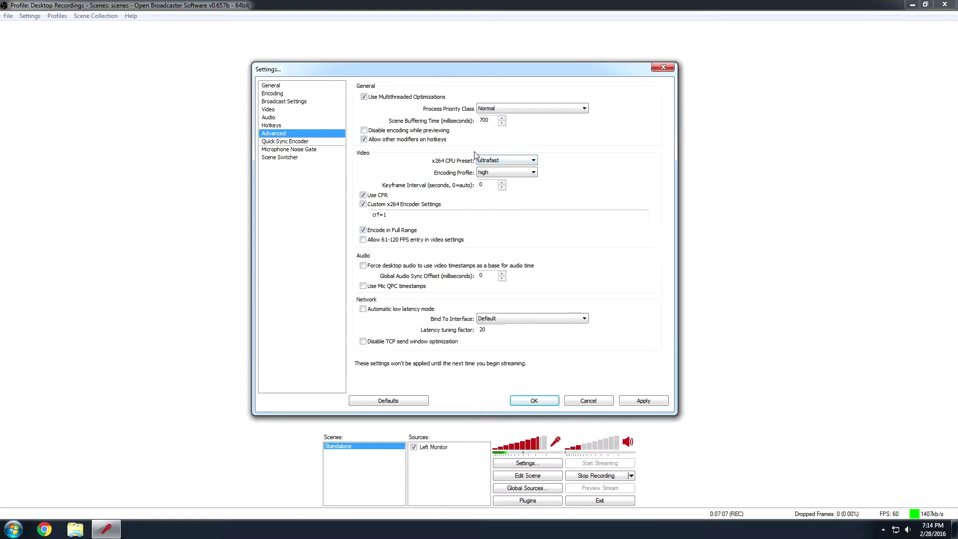
left_click(497, 163)
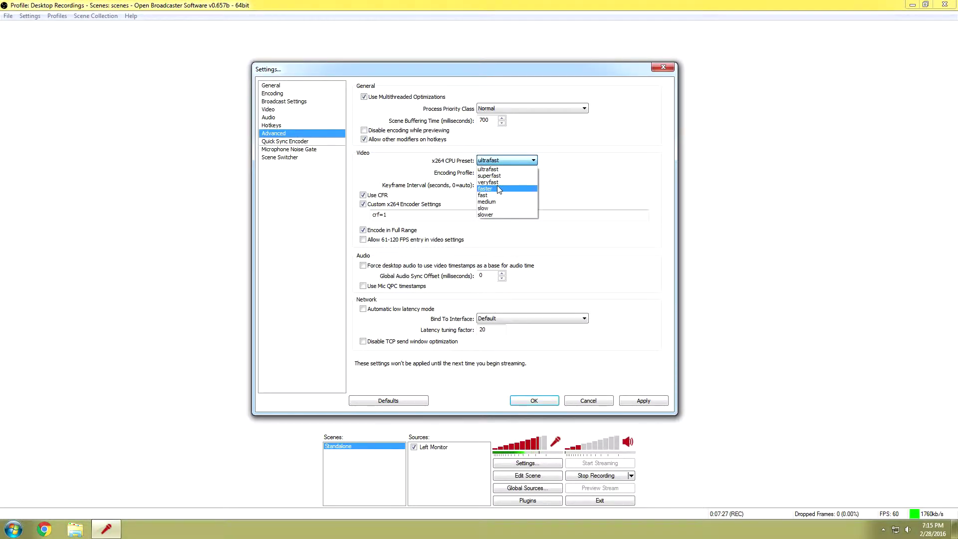
left_click(575, 177)
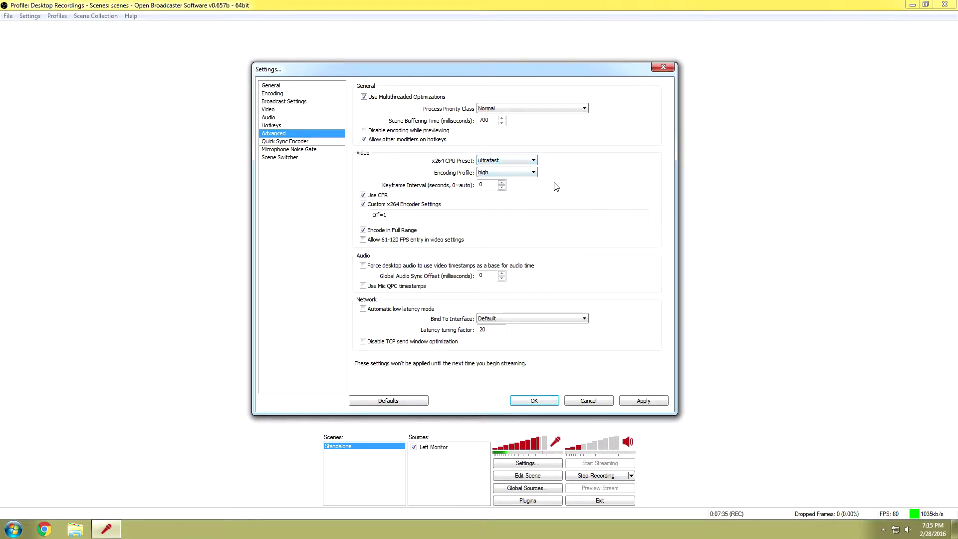
Review the encoding profile, keyframe interval, CFR option and custom x264 encoder parameter
left_click(502, 175)
left_click(483, 187)
left_click(363, 196)
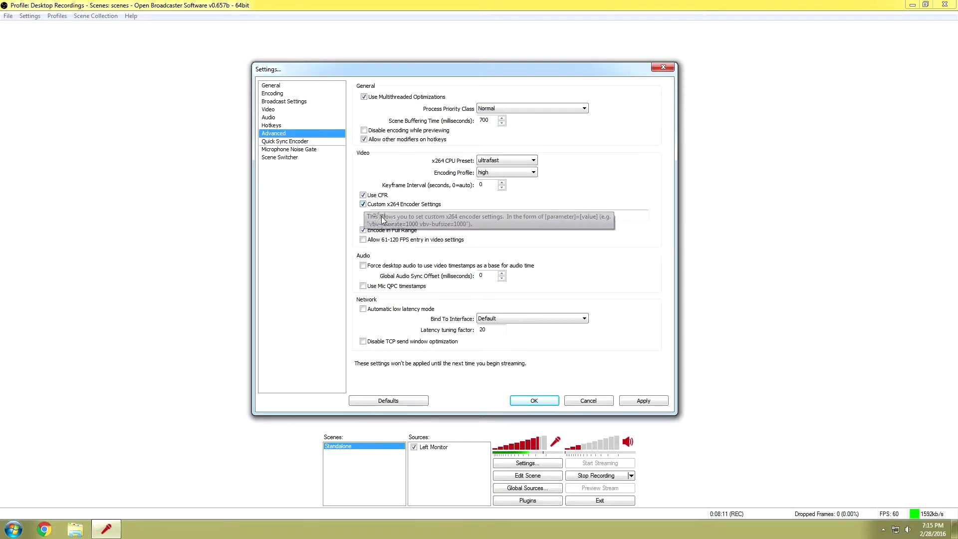
mouse_move(387, 214)
left_mouse_down()
mouse_move(375, 215)
mouse_move(390, 215)
left_mouse_up()
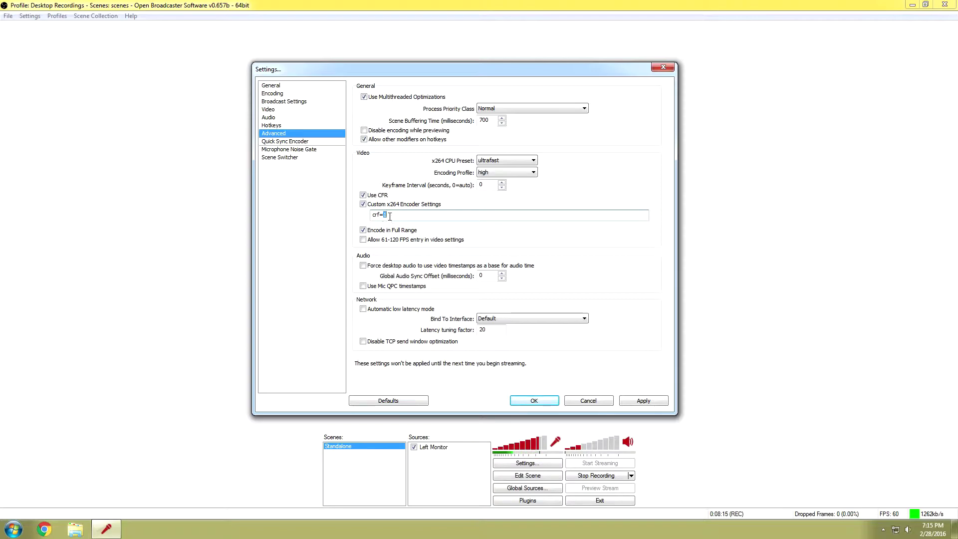
left_click(386, 215)
Discard the pending Advanced changes and review the buffer size and max bitrate in the Encoding settings
left_click(280, 93)
left_click(491, 297)
double_click(651, 138)
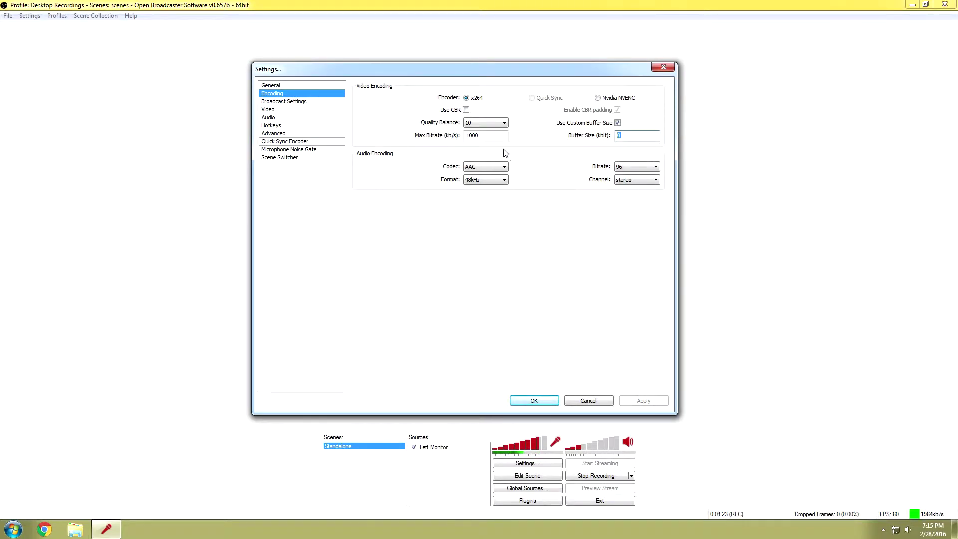
double_click(478, 135)
Return to the Advanced settings and review the custom x264 encoder parameter and the CPU preset
left_click(297, 135)
left_click_drag(396, 214, 357, 215)
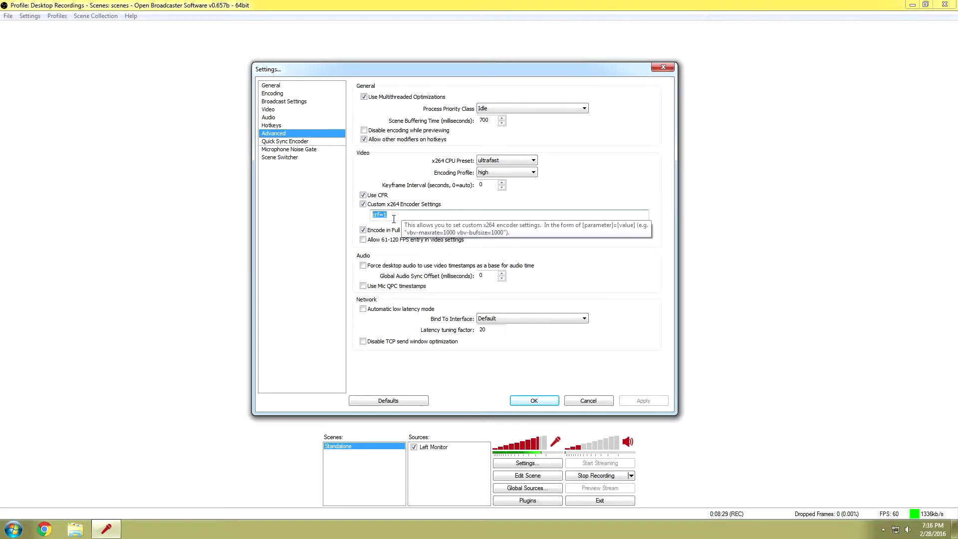
left_click(488, 163)
left_click(487, 162)
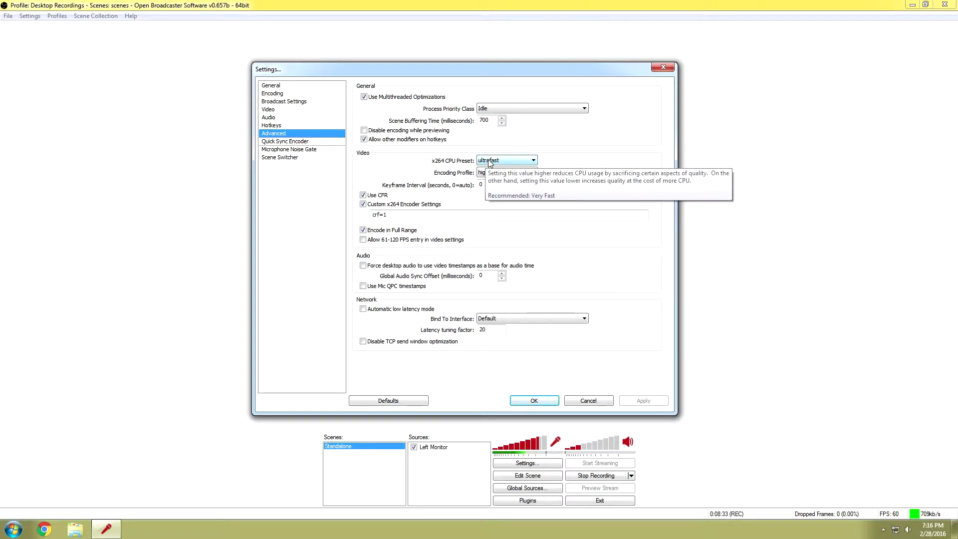
Try crf=10 in the custom x264 encoder settings, restore crf=1, and discard the pending changes when switching to the Video settings
left_click(392, 217)
key("BackSpace")
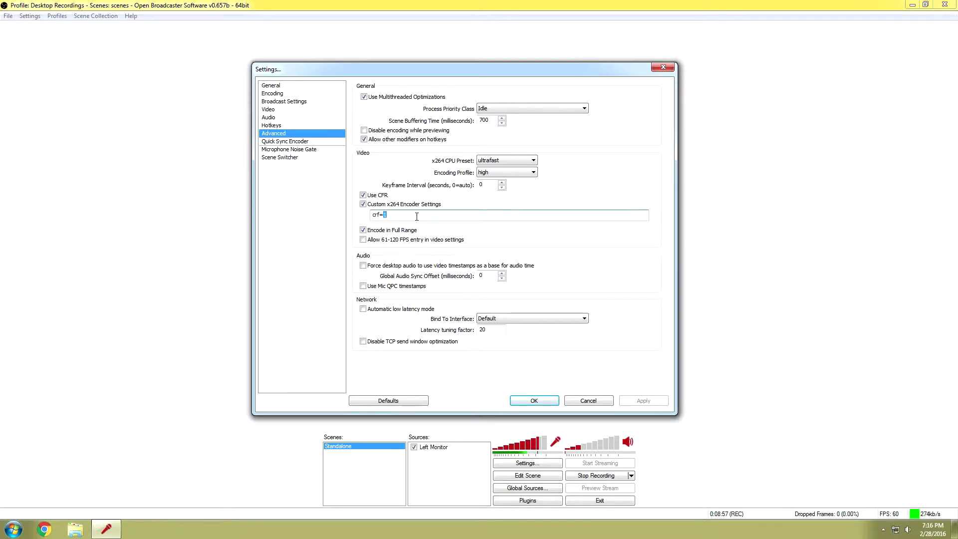
left_click(416, 216)
left_click_drag(384, 218, 390, 218)
type("0")
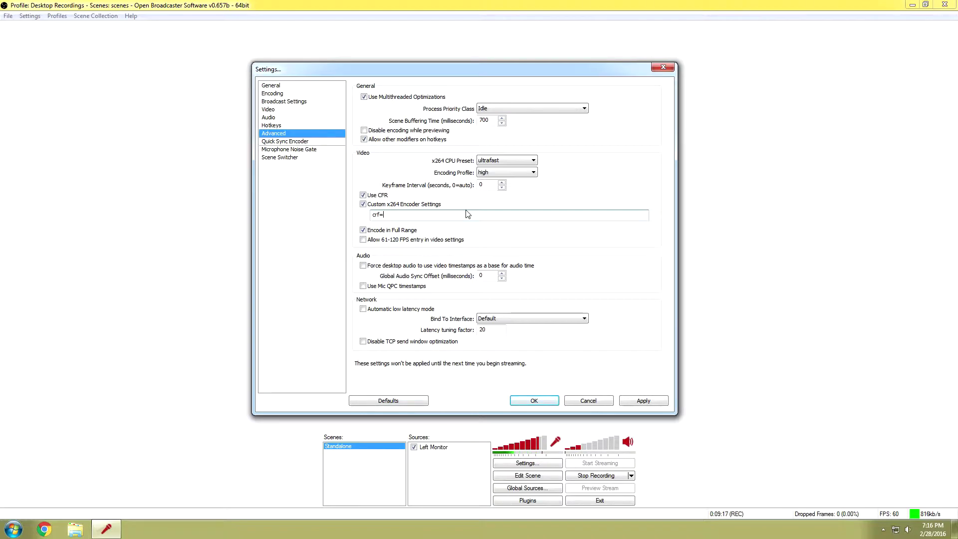
type("12")
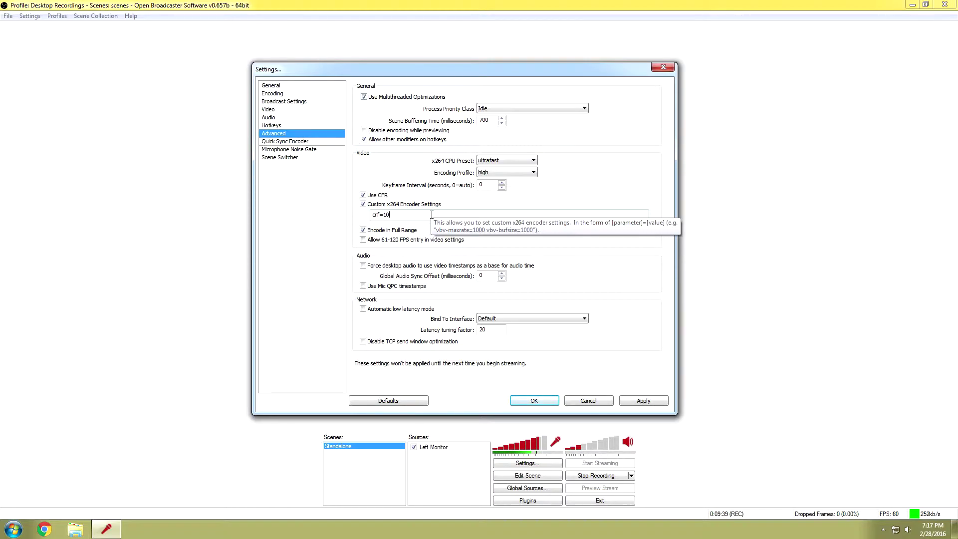
key("BackSpace")
key("BackSpace")
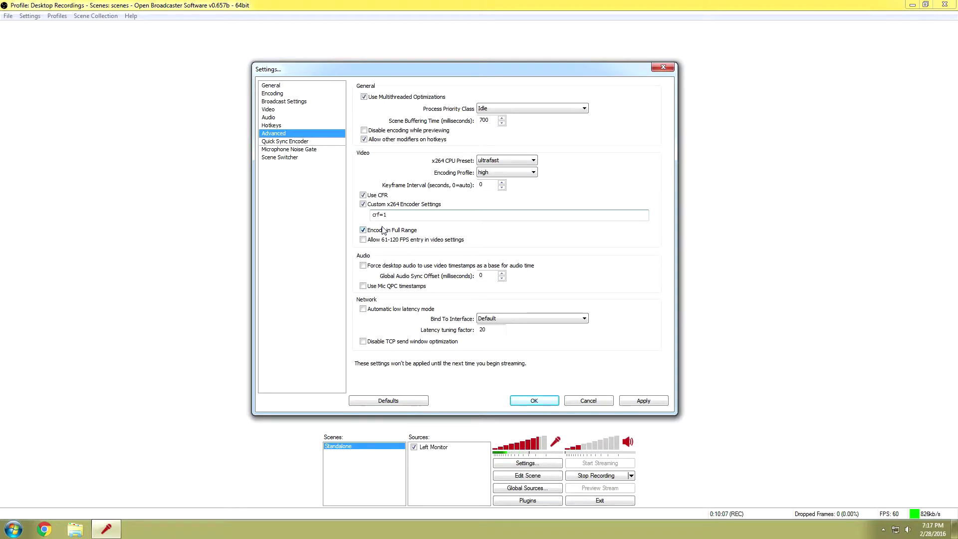
left_click(273, 109)
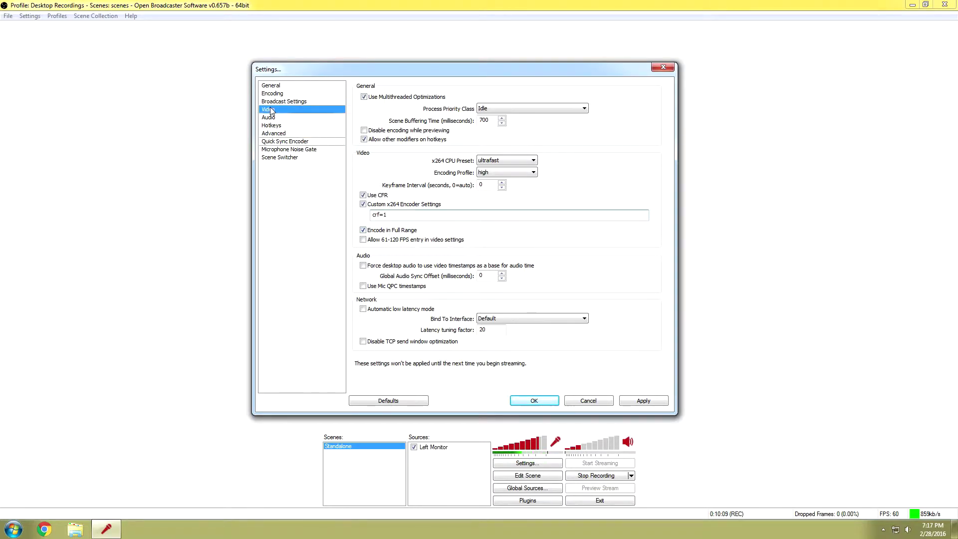
left_click(492, 294)
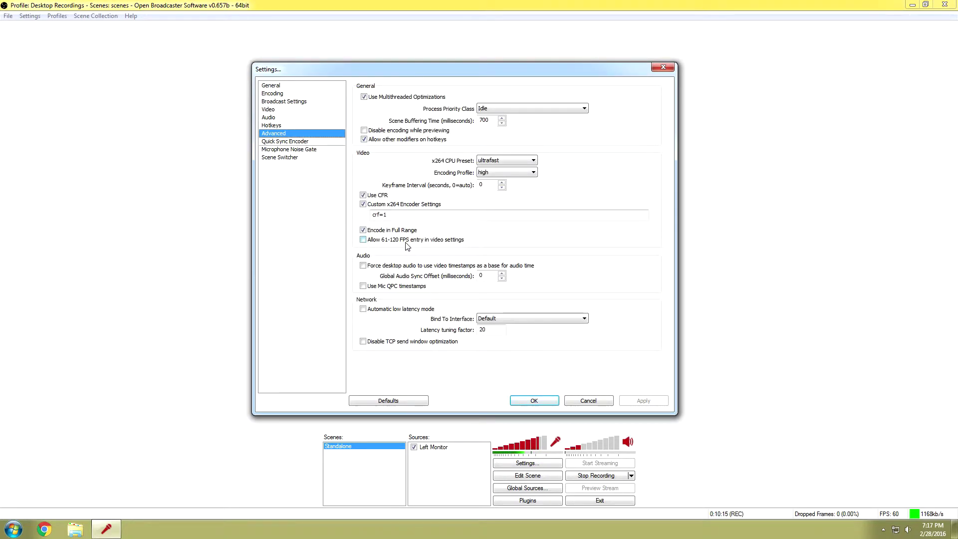
In the Advanced settings, toggle the 61-120 FPS entry option and the option forcing desktop audio to use video timestamps on and off
left_click(363, 240)
left_click(363, 239)
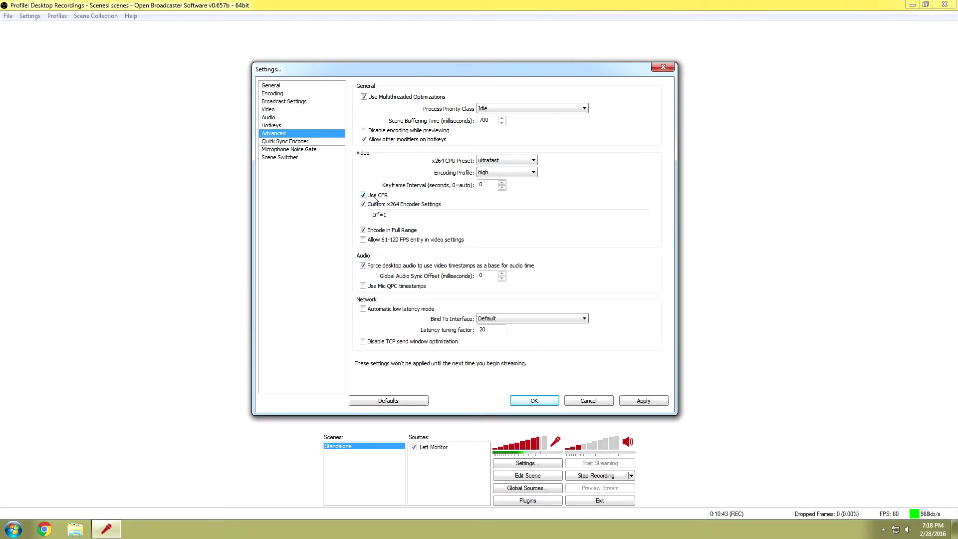
left_click(362, 265)
left_click(489, 121)
Switch to the Audio settings and review the microphone sync offset
left_click(268, 117)
key("Return")
left_click_drag(462, 200, 456, 200)
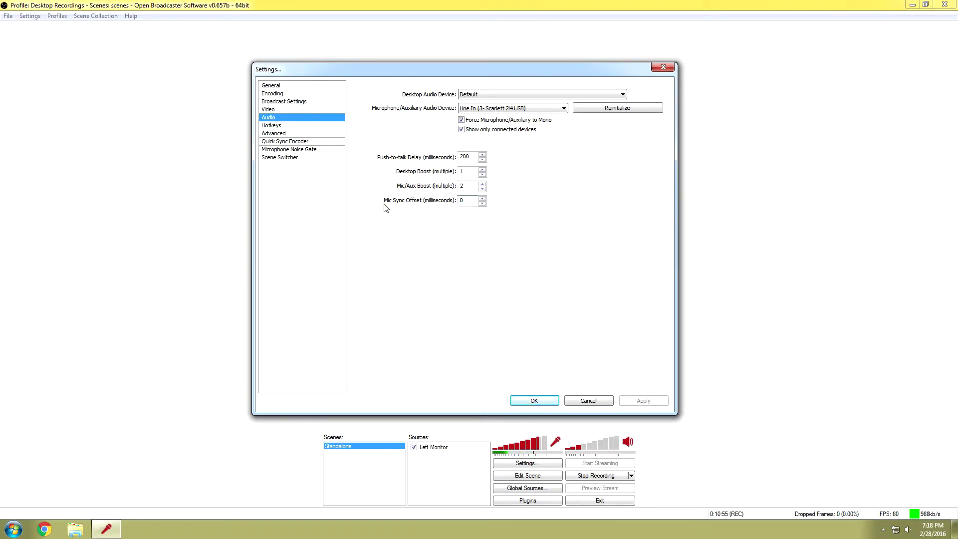
left_click_drag(464, 200, 436, 209)
left_click(471, 204)
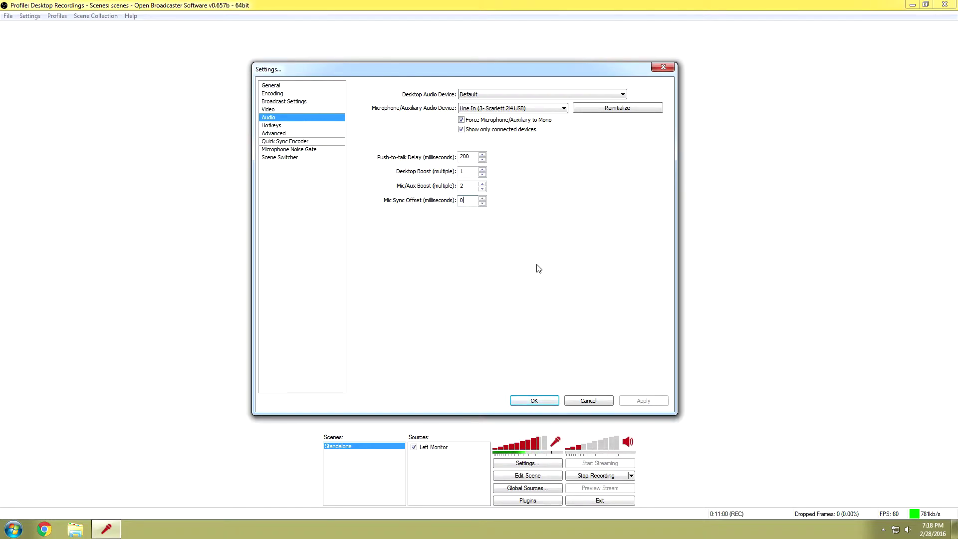
In the Advanced settings, toggle the custom x264 encoder settings off and back on, apply the settings and close the dialog
left_click(276, 133)
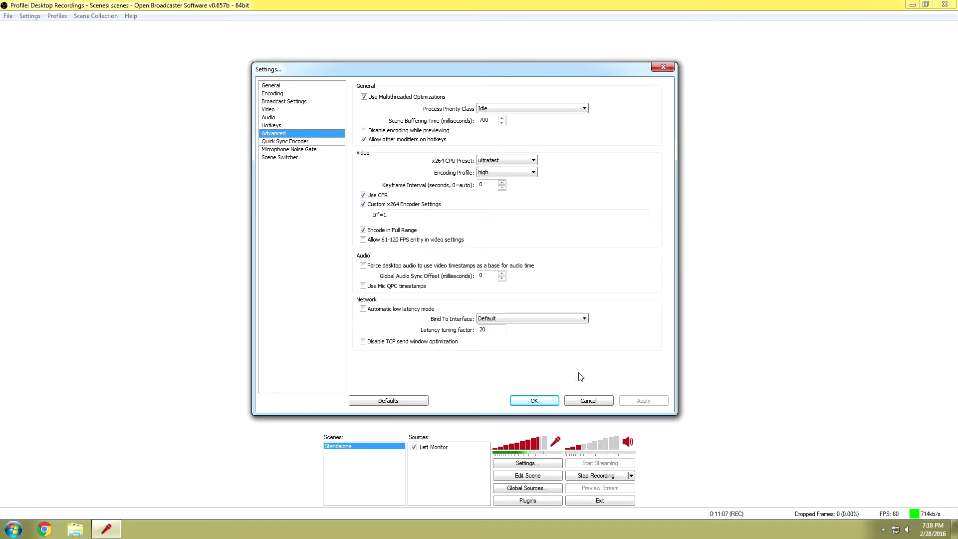
left_click(363, 204)
left_click(363, 204)
left_click(648, 400)
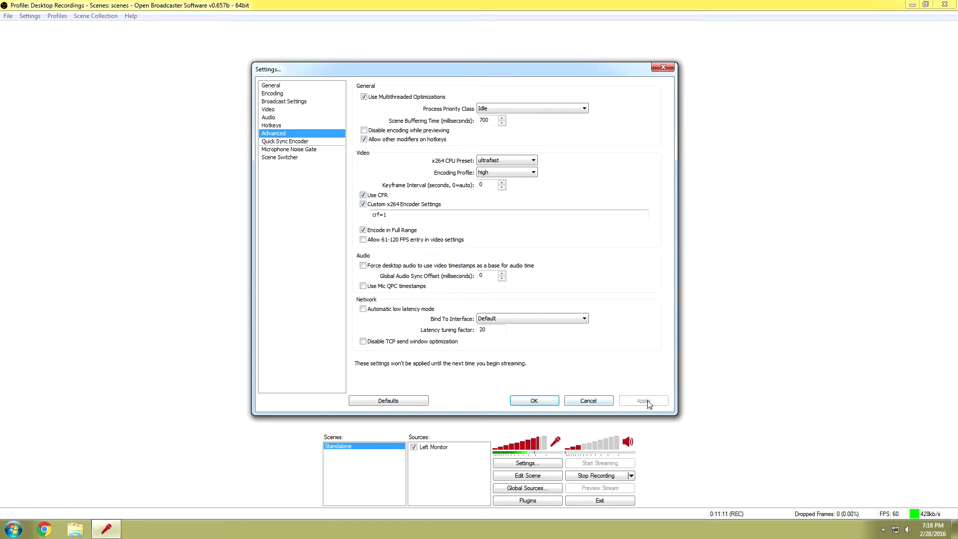
left_click(534, 400)
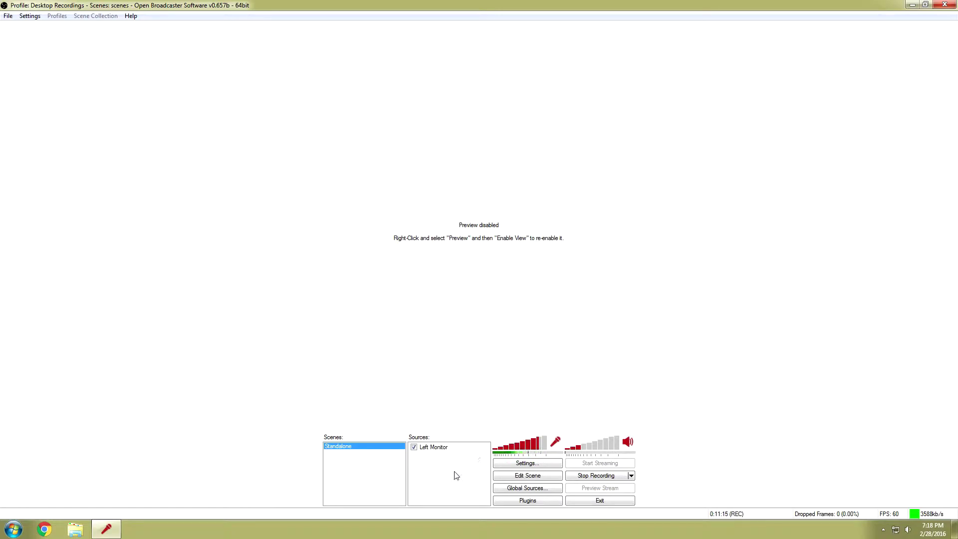
Start adding a Game Capture source with [DWM]: Monitor Capture as the application, and cancel it
right_click(428, 476)
mouse_move(448, 488)
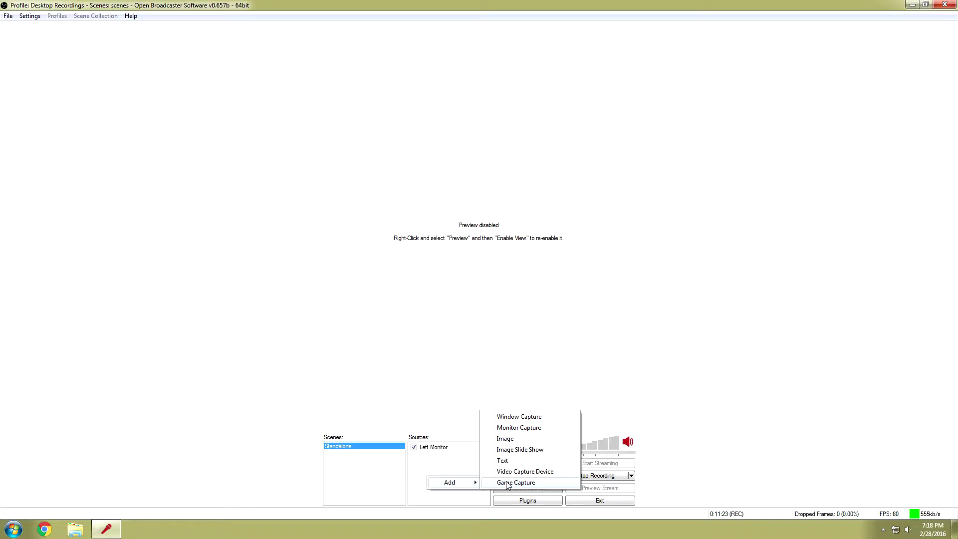
left_click(507, 483)
left_click(515, 274)
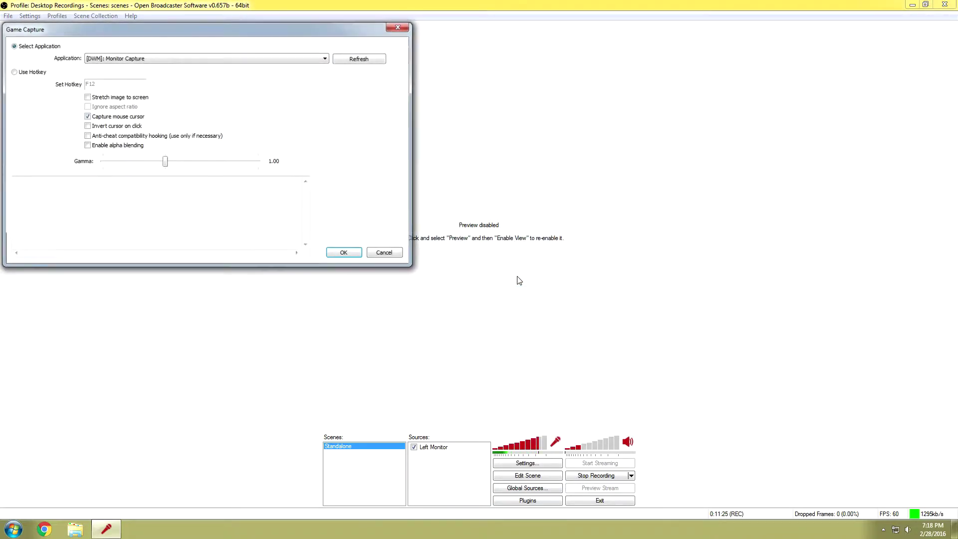
left_click(116, 59)
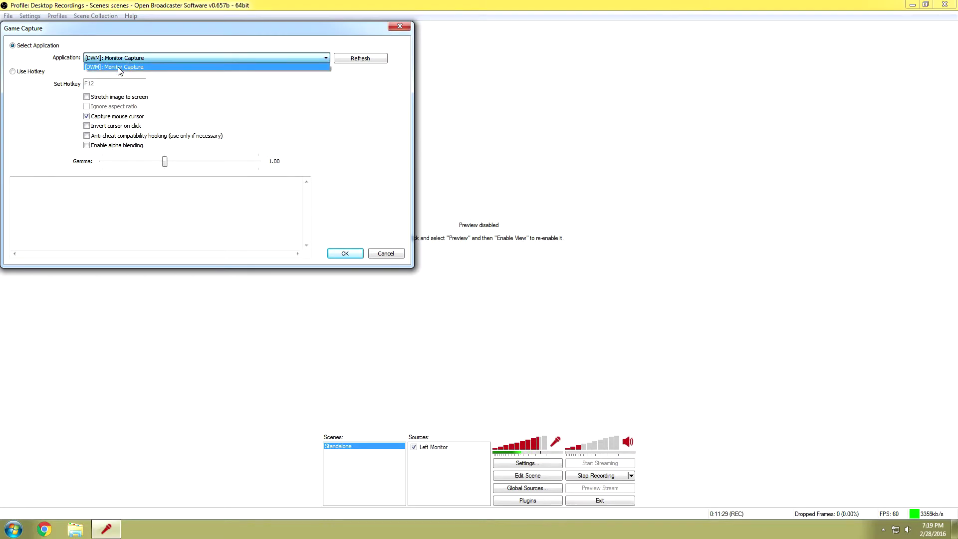
left_click(118, 66)
left_click(393, 256)
Start adding a Monitor Capture source with its default name, enable its sub-region option to review the position and size settings, and cancel it
right_click(444, 463)
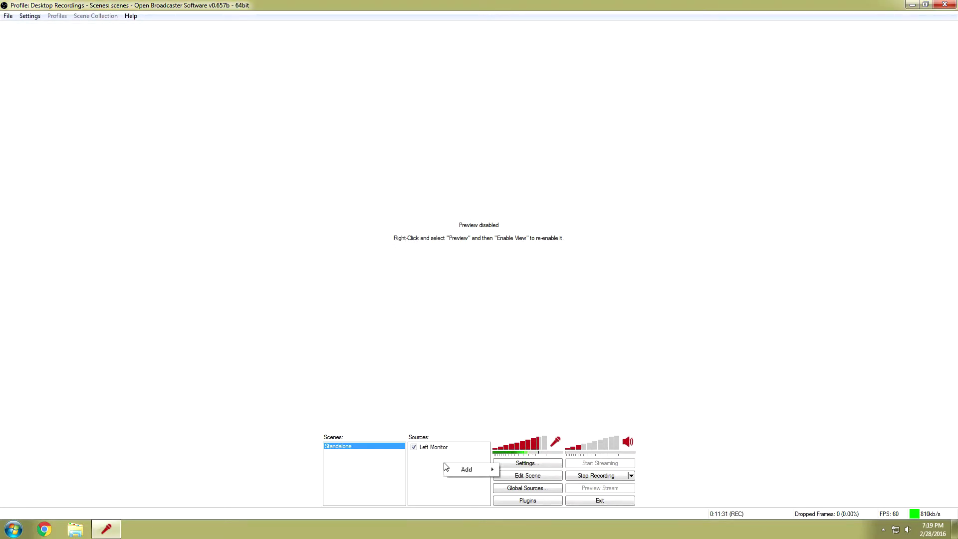
mouse_move(468, 468)
left_click(540, 415)
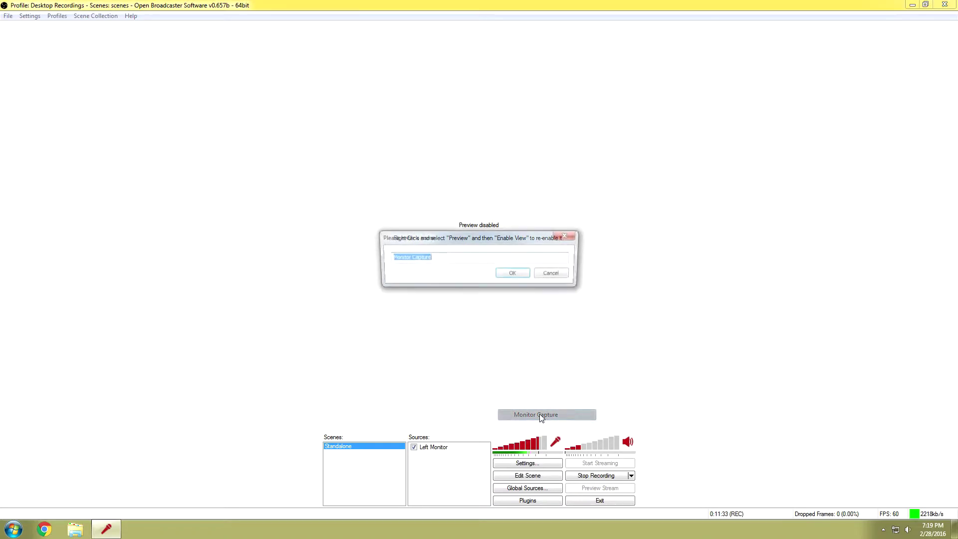
left_click(502, 273)
left_click(424, 229)
left_click_drag(457, 108, 436, 53)
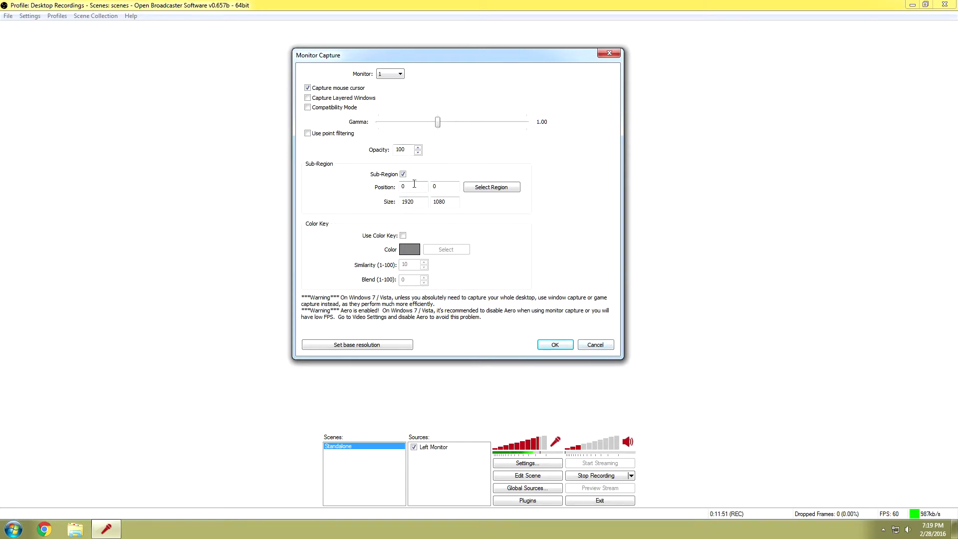
left_click(595, 345)
Review the Game Capture properties of the Left Monitor source and close them without saving
right_click(437, 484)
right_click(427, 447)
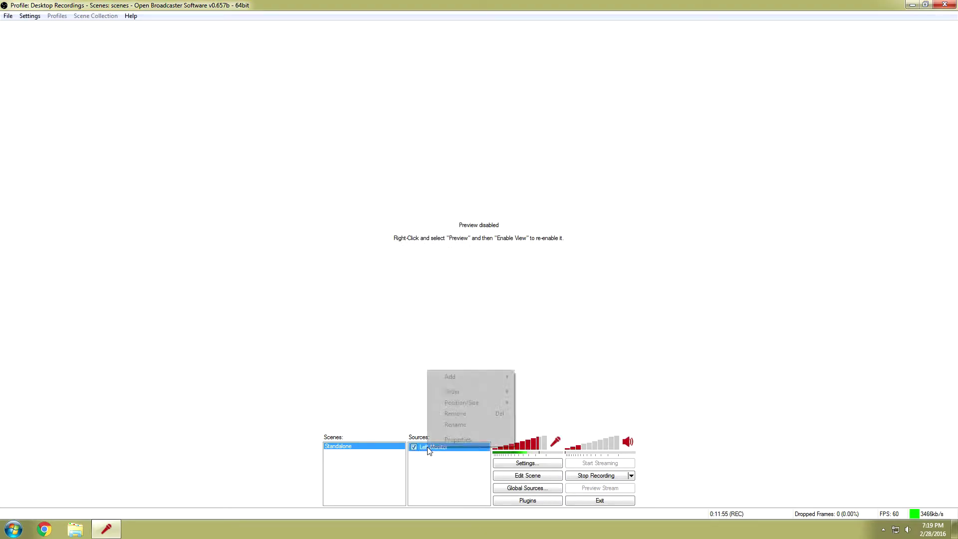
left_click(451, 441)
left_click_drag(147, 31, 345, 43)
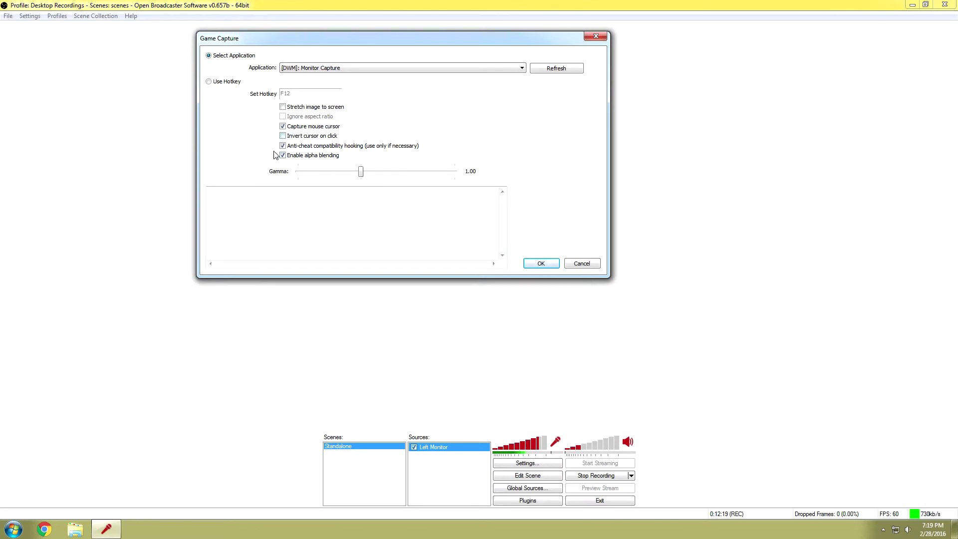
left_click(579, 266)
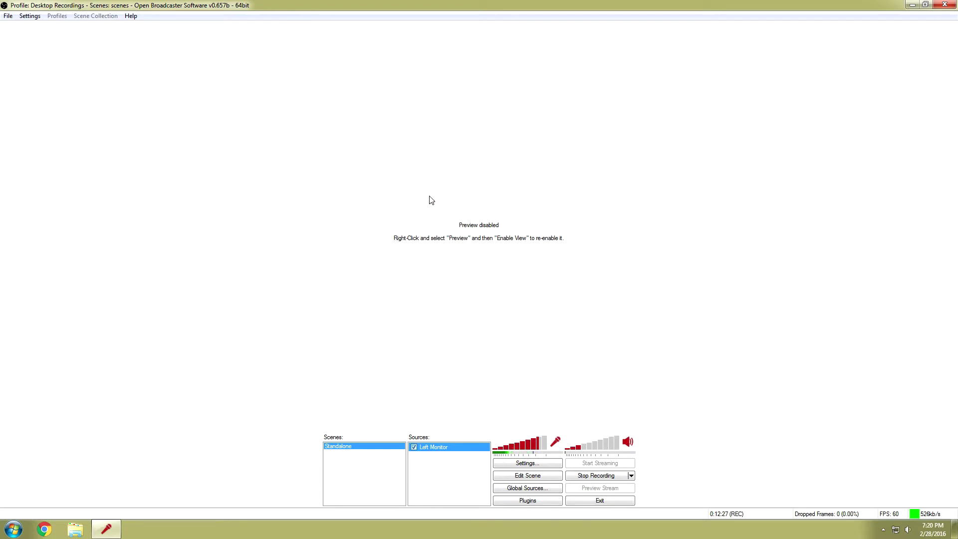
Turn the preview view on and off twice, leaving it disabled
right_click(480, 169)
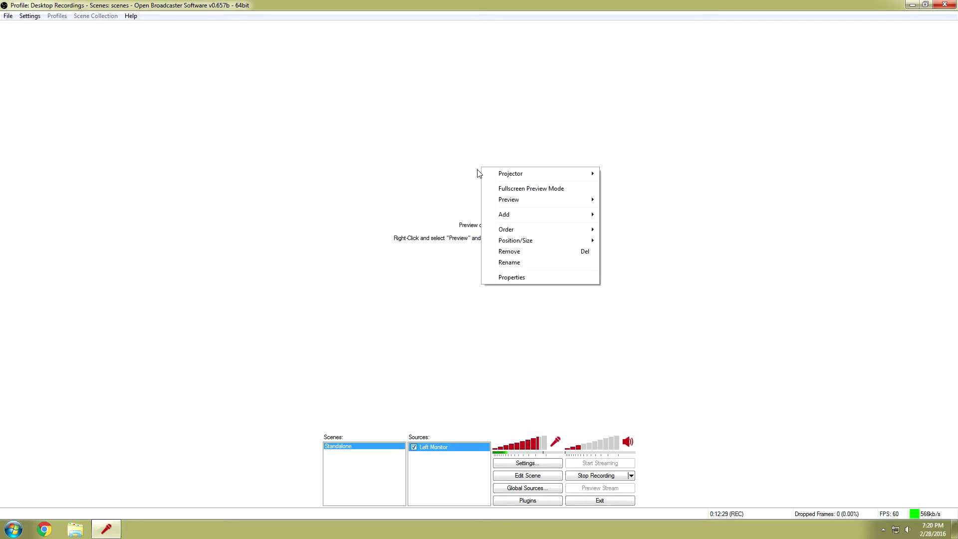
mouse_move(518, 202)
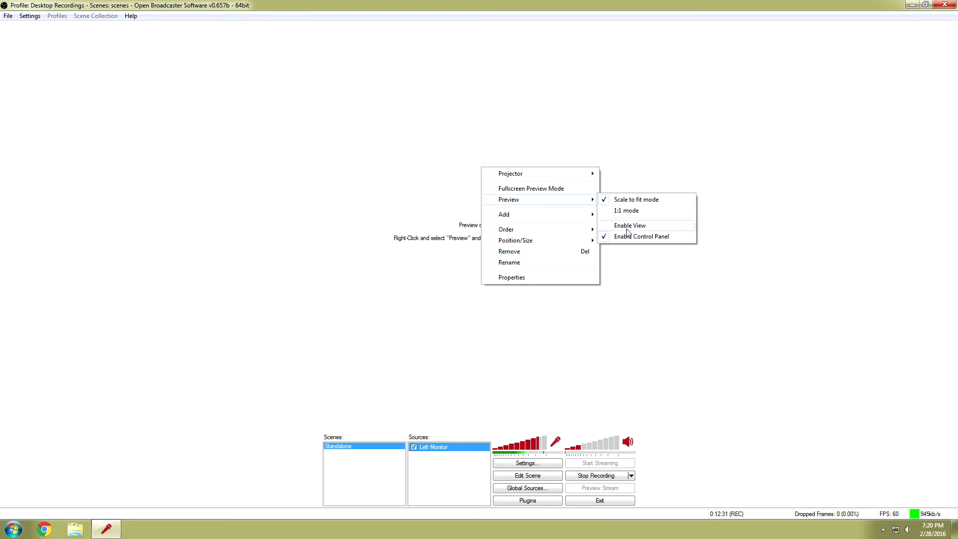
left_click(627, 226)
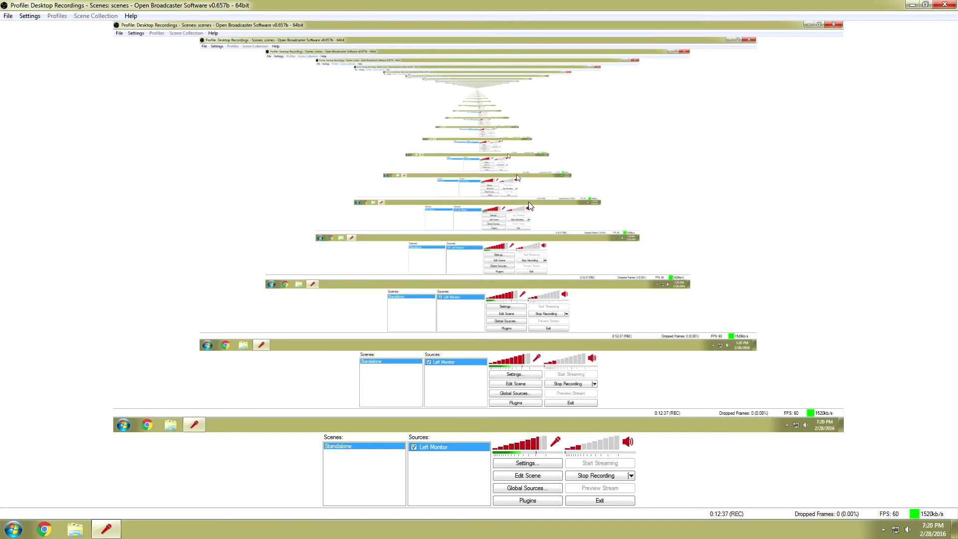
right_click(354, 203)
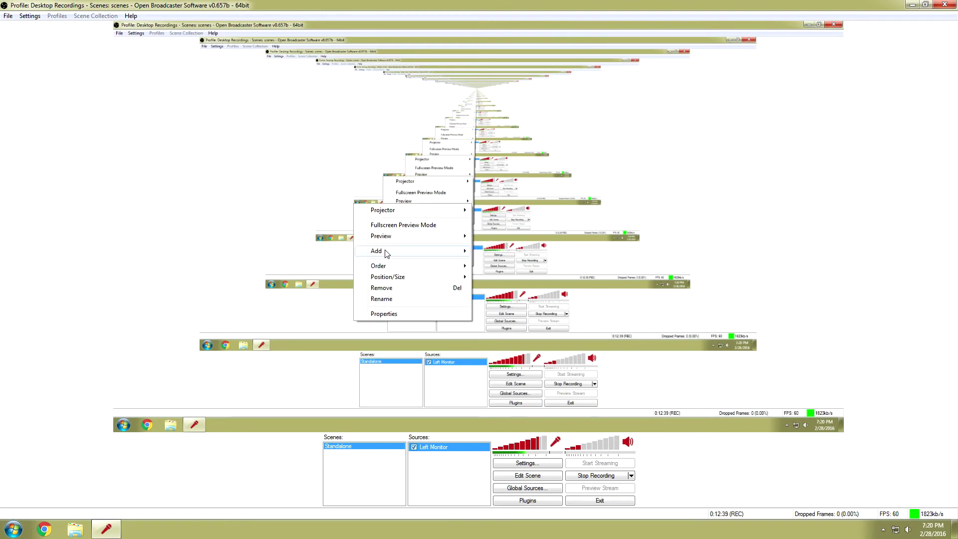
mouse_move(391, 237)
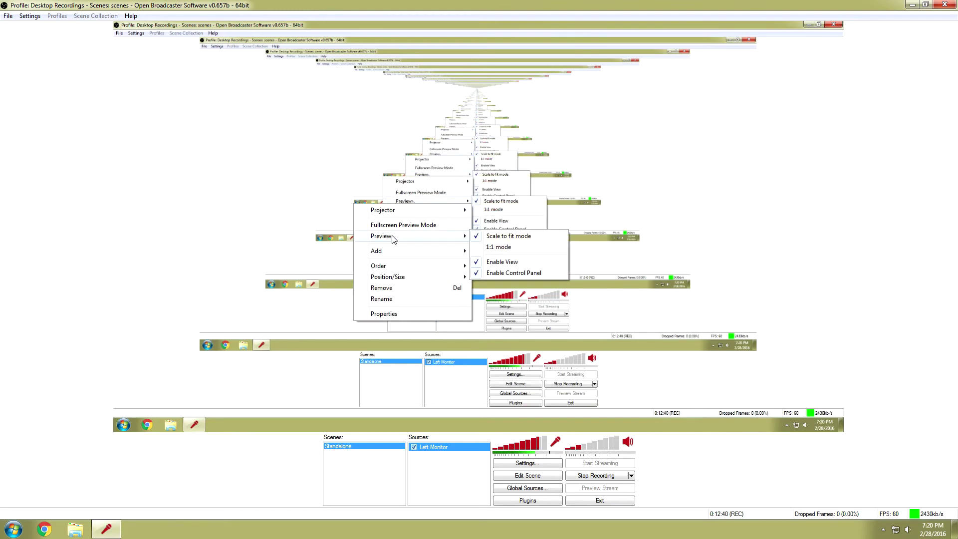
left_click(500, 262)
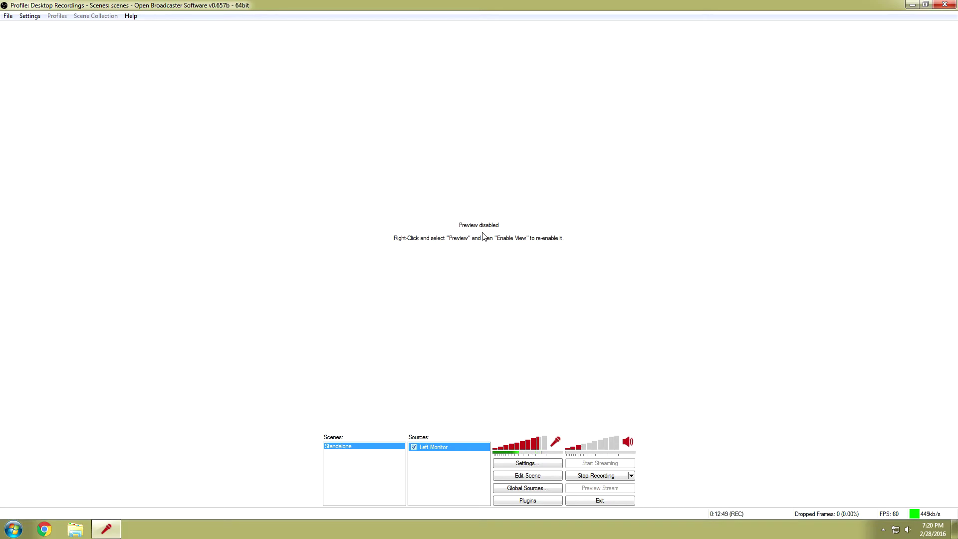
right_click(457, 237)
mouse_move(499, 271)
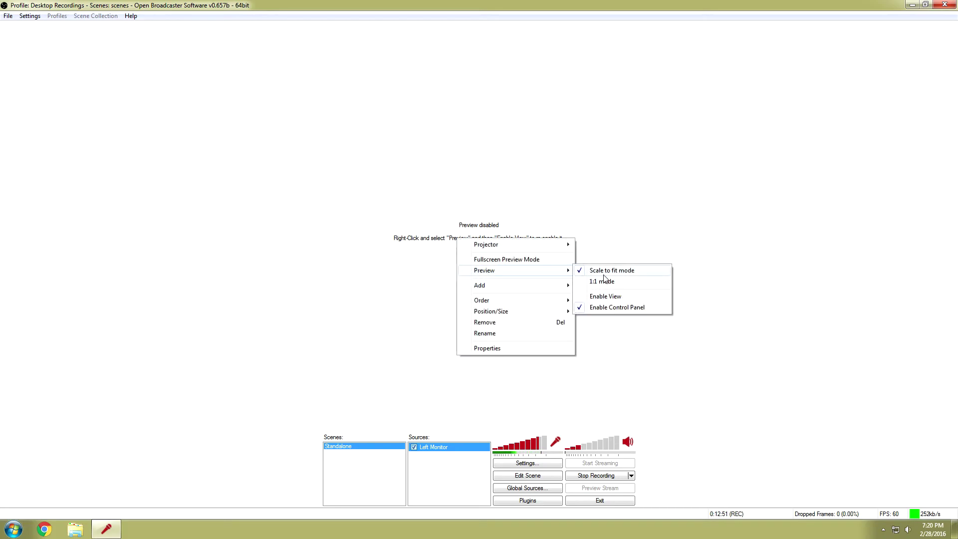
left_click(604, 297)
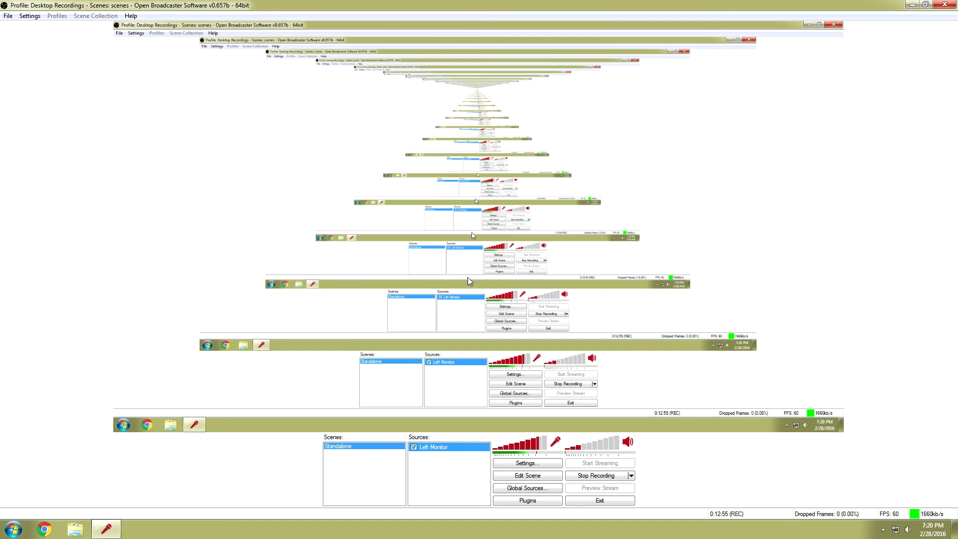
right_click(433, 264)
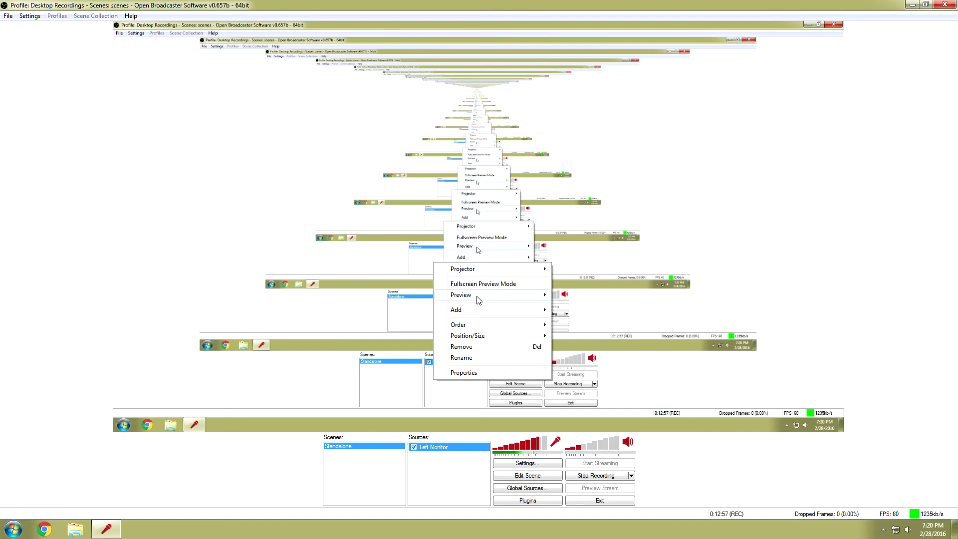
mouse_move(499, 295)
left_click(582, 321)
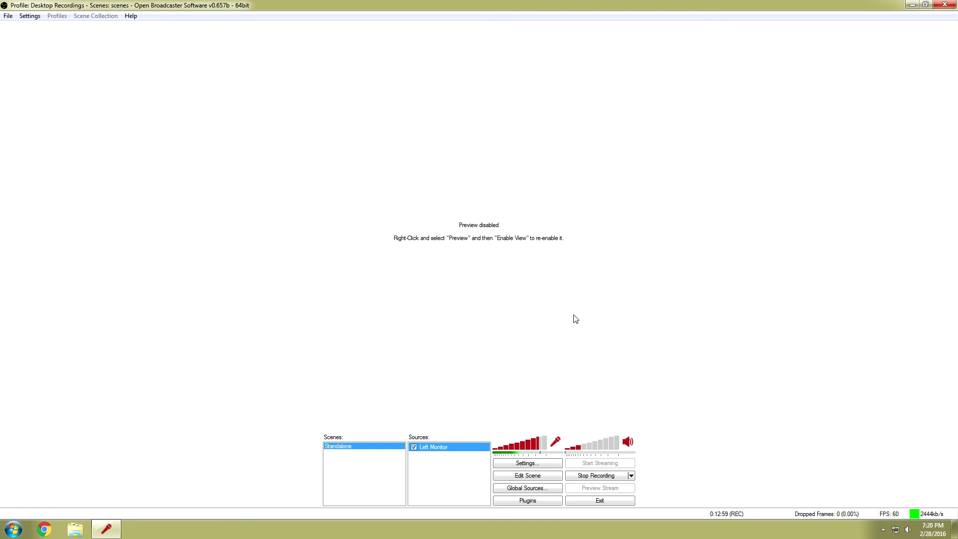